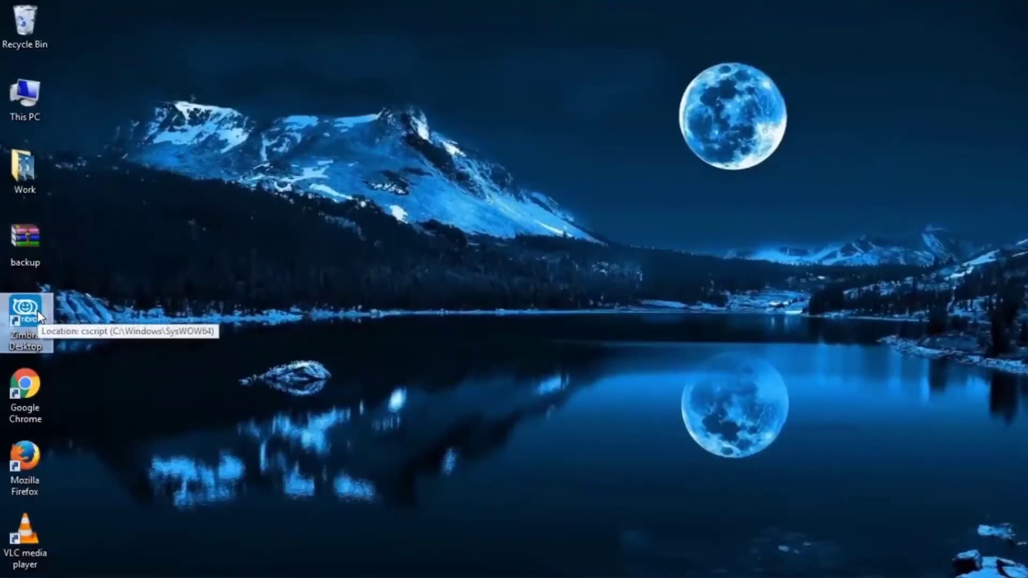
Step: Launch Zimbra Desktop and go to its Import / Export preferences page
{"action": "double_click", "coordinate": [25, 315]}
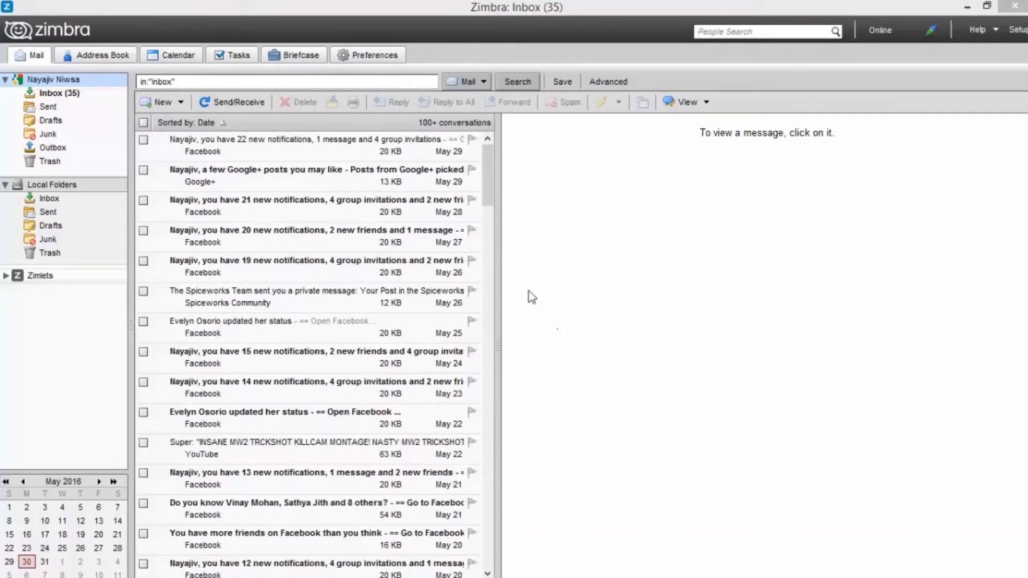
{"action": "left_click", "coordinate": [391, 63]}
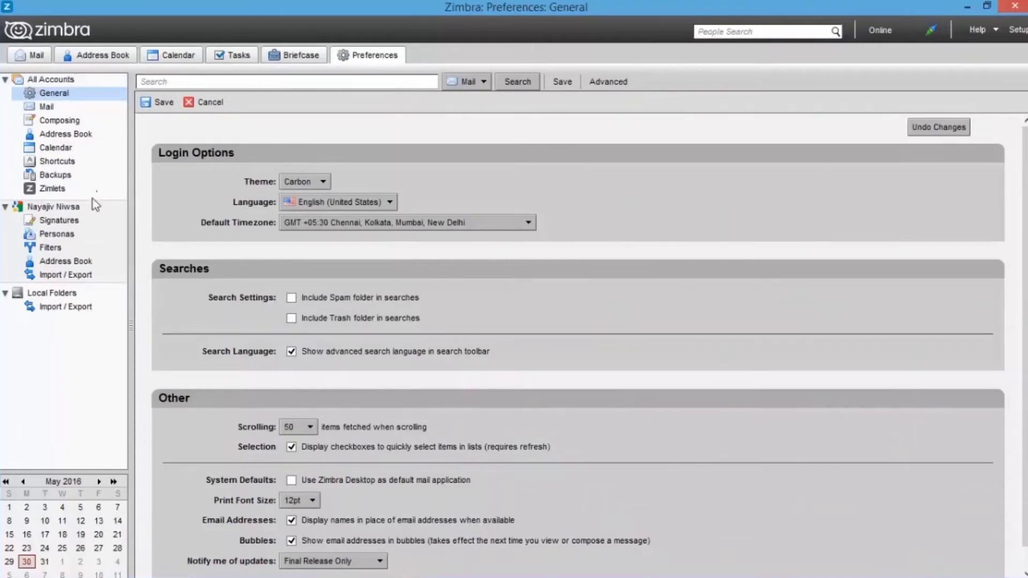
{"action": "left_click", "coordinate": [88, 276]}
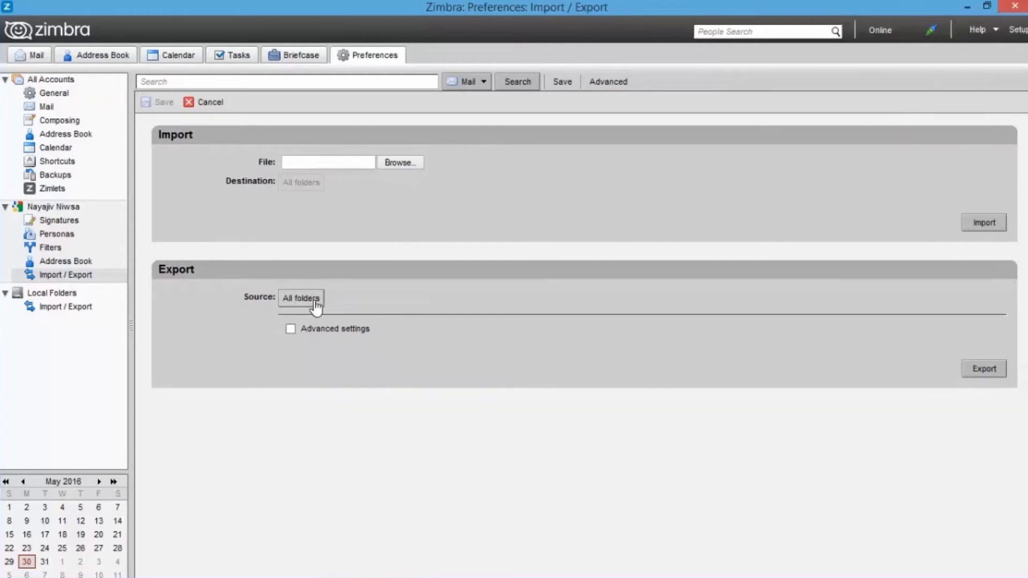
Step: Set the export source to All folders and turn on Advanced settings
{"action": "left_click", "coordinate": [316, 304]}
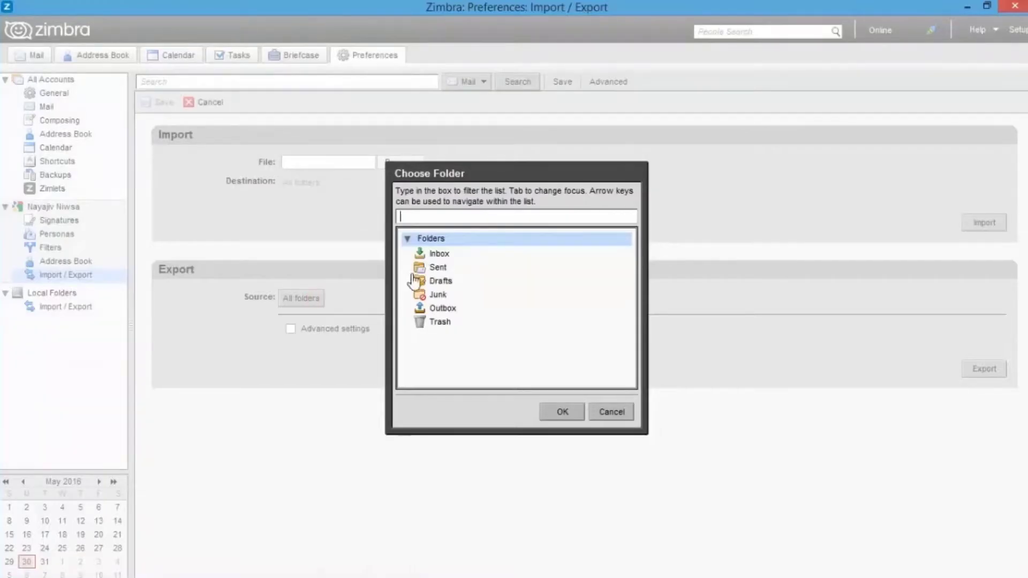
{"action": "left_click", "coordinate": [443, 261]}
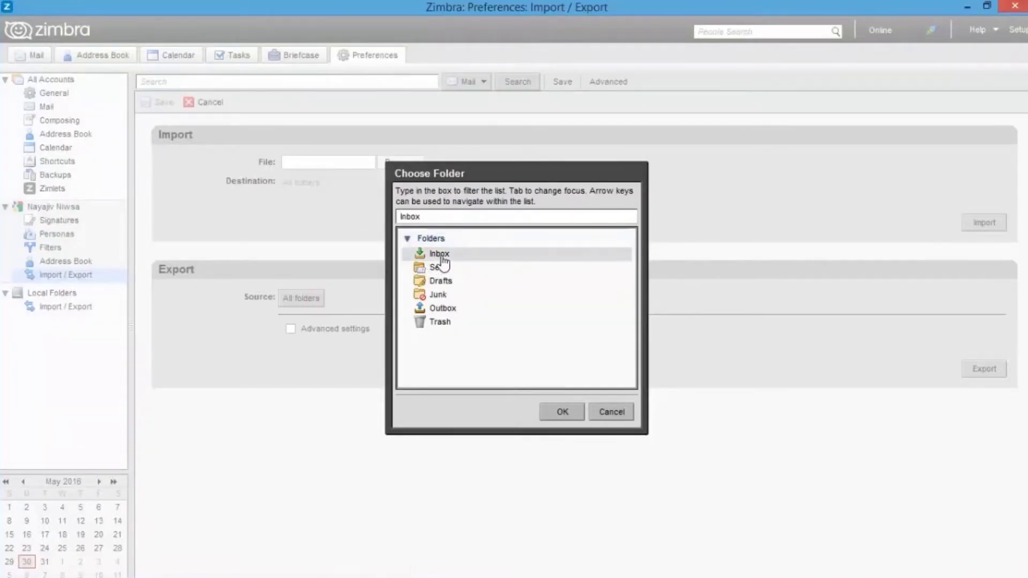
{"action": "left_click", "coordinate": [449, 272]}
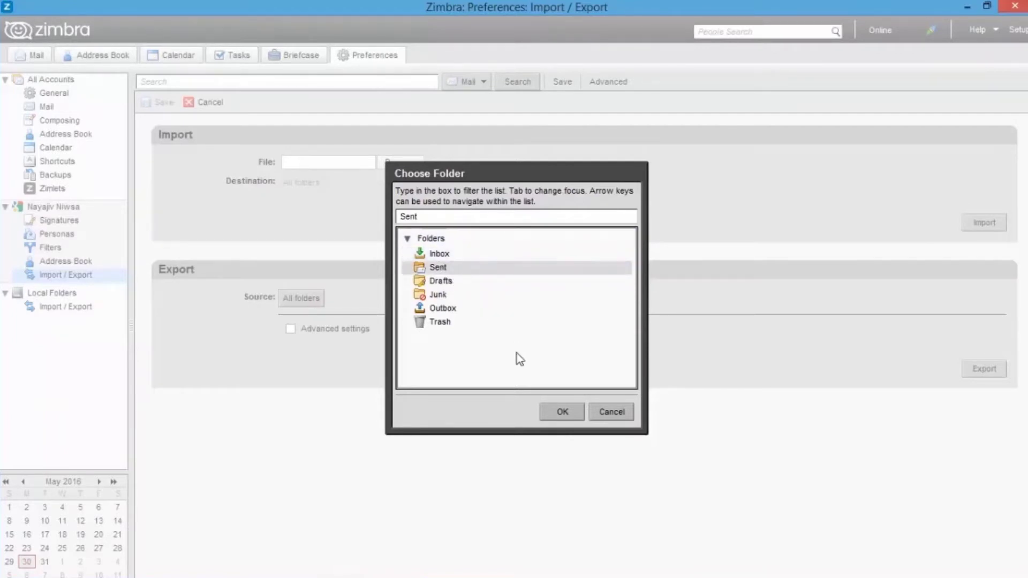
{"action": "left_click", "coordinate": [451, 242]}
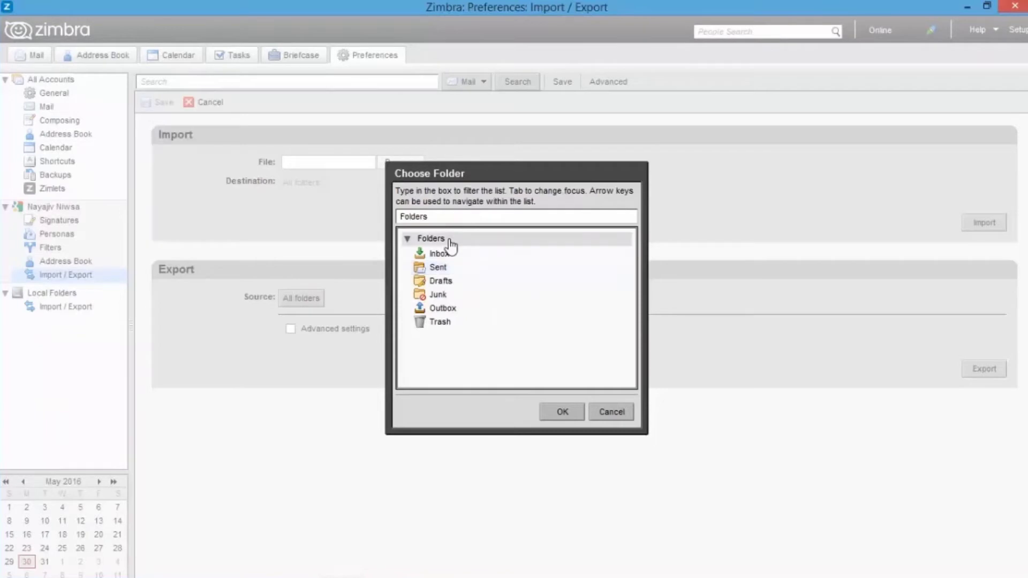
{"action": "left_click", "coordinate": [554, 412]}
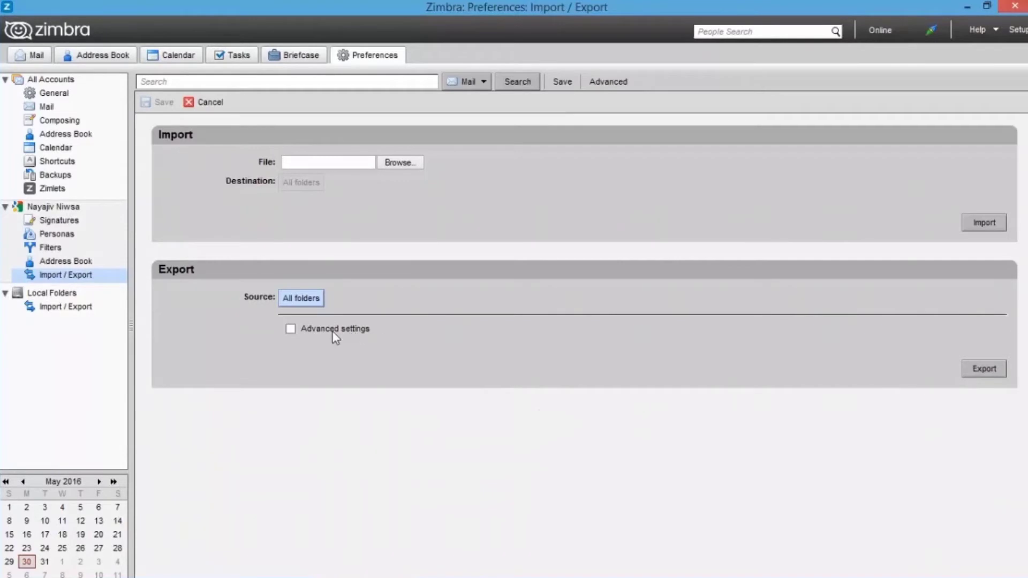
{"action": "left_click", "coordinate": [291, 329]}
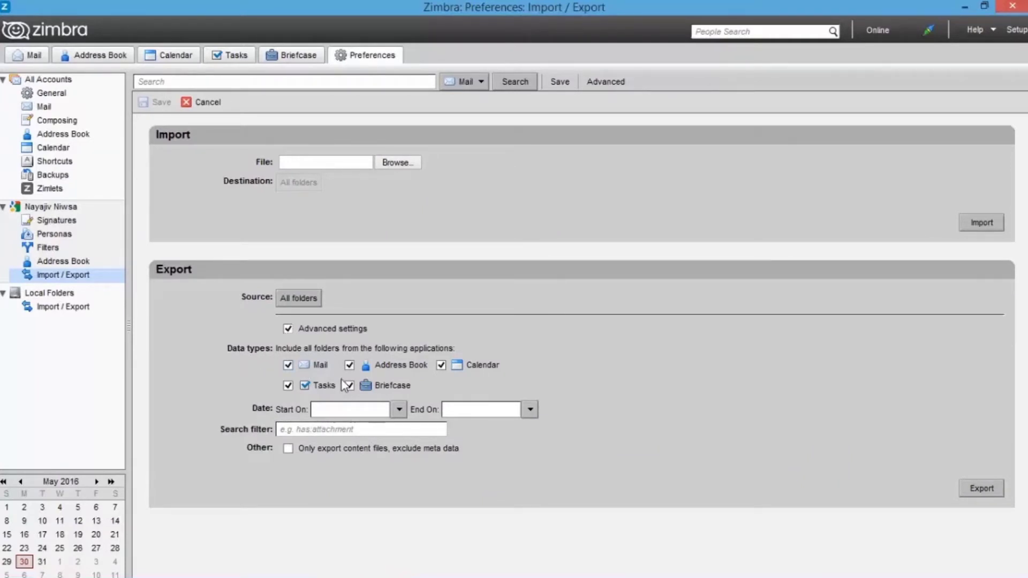
Step: Untick the Tasks and Calendar data types, keeping Mail, Address Book and Briefcase
{"action": "left_click", "coordinate": [288, 386]}
{"action": "left_click", "coordinate": [442, 367]}
{"action": "left_click", "coordinate": [397, 414]}
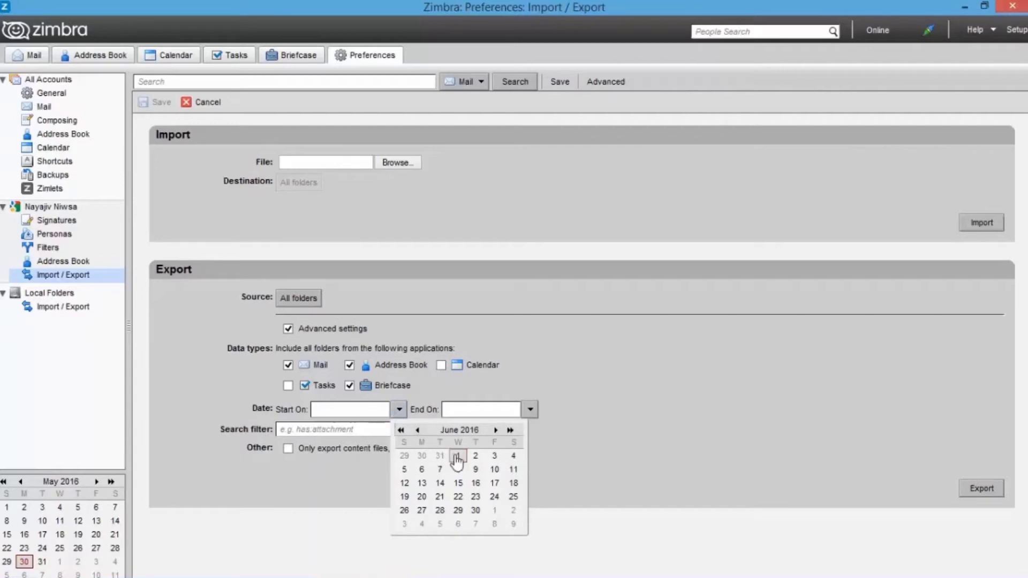
Step: Set Start On to 4/1/2016, End On to 5/30/2016, and export content files only
{"action": "left_click", "coordinate": [418, 430]}
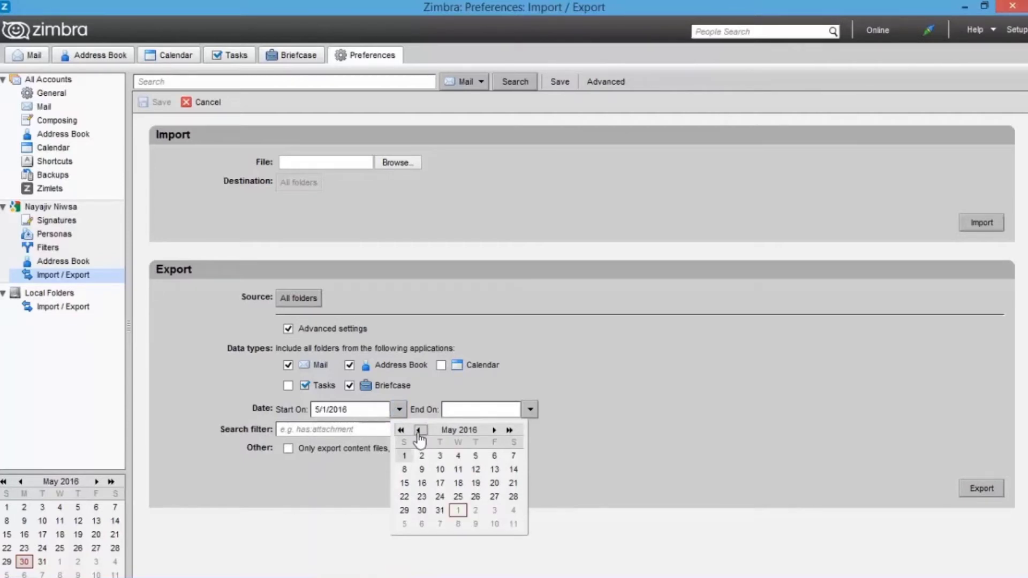
{"action": "left_click", "coordinate": [419, 432]}
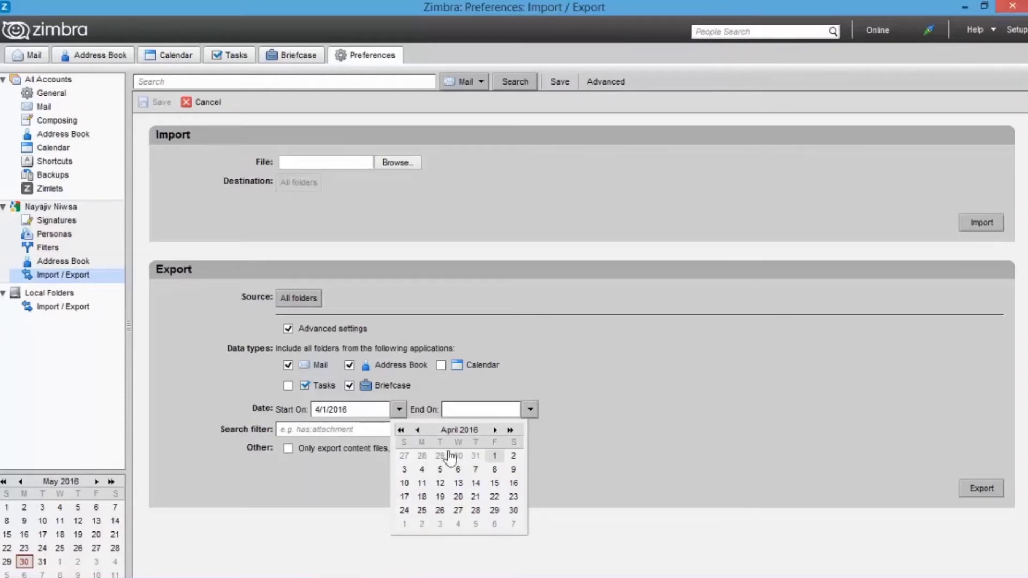
{"action": "left_click", "coordinate": [496, 459]}
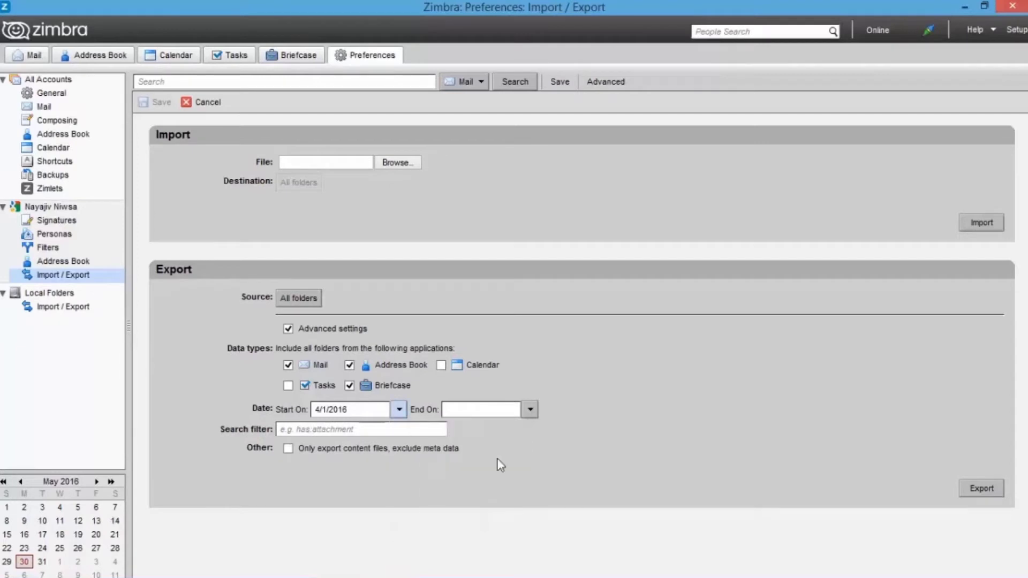
{"action": "left_click", "coordinate": [529, 410]}
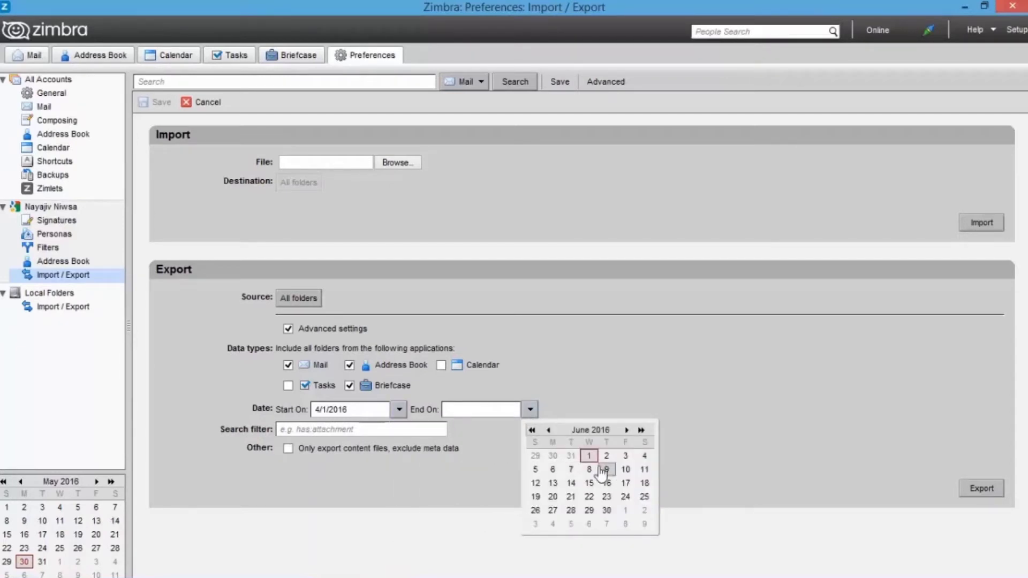
{"action": "left_click", "coordinate": [553, 455]}
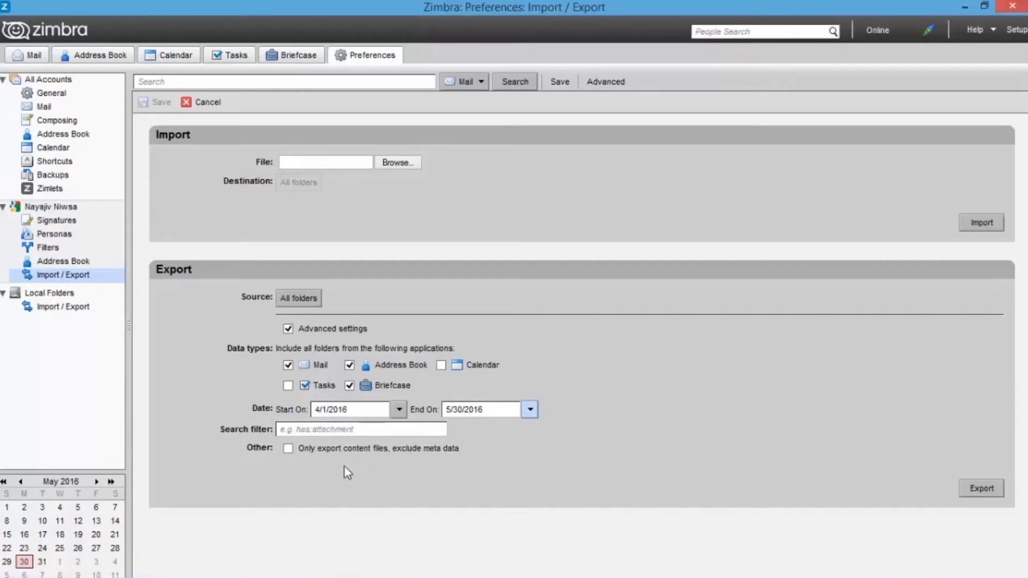
{"action": "left_click", "coordinate": [288, 449]}
Step: Export the mailbox and save All-2016-06-01-201032.tgz to Public Downloads
{"action": "left_click", "coordinate": [973, 492]}
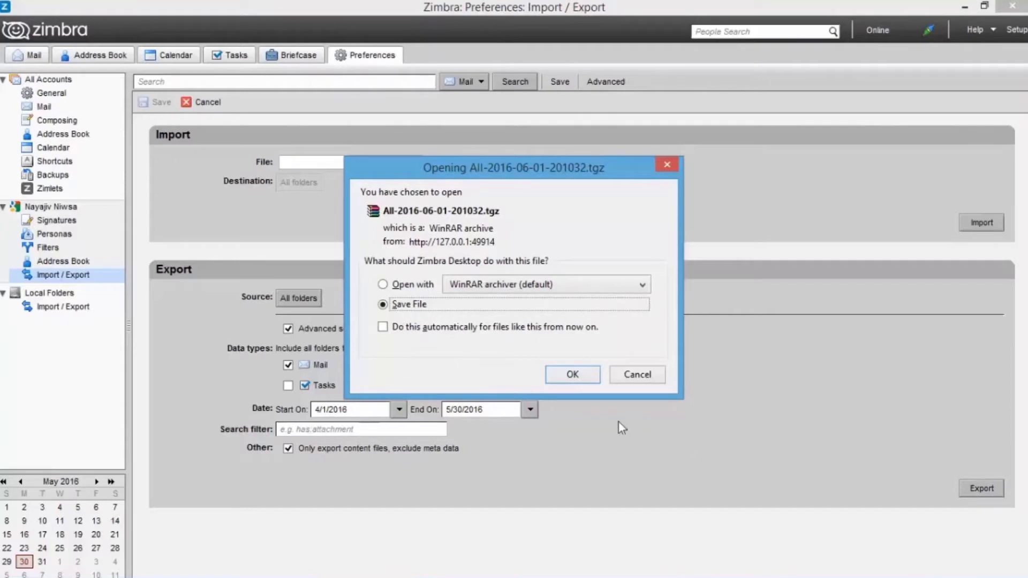
{"action": "left_click", "coordinate": [590, 381]}
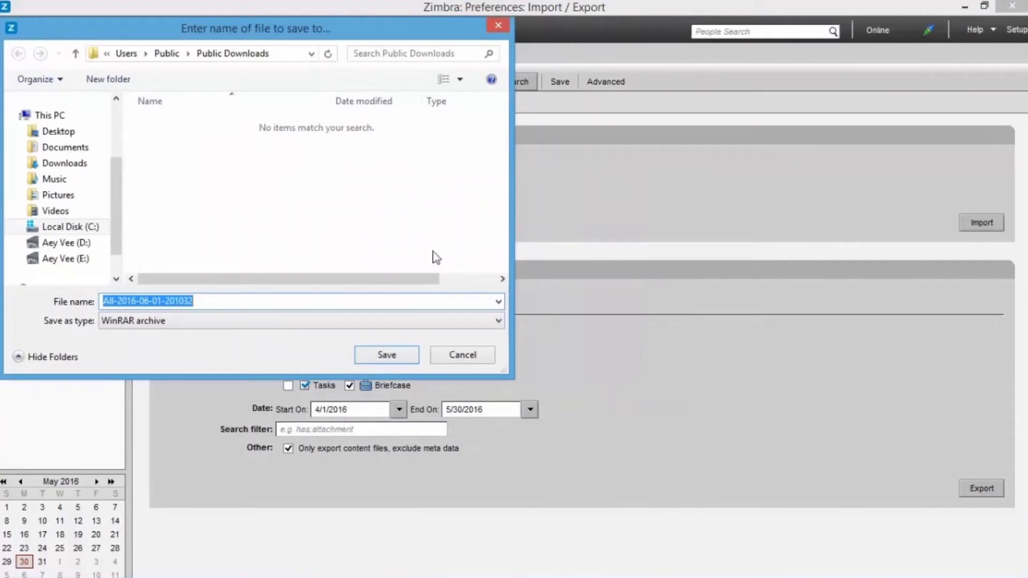
{"action": "left_click", "coordinate": [393, 357]}
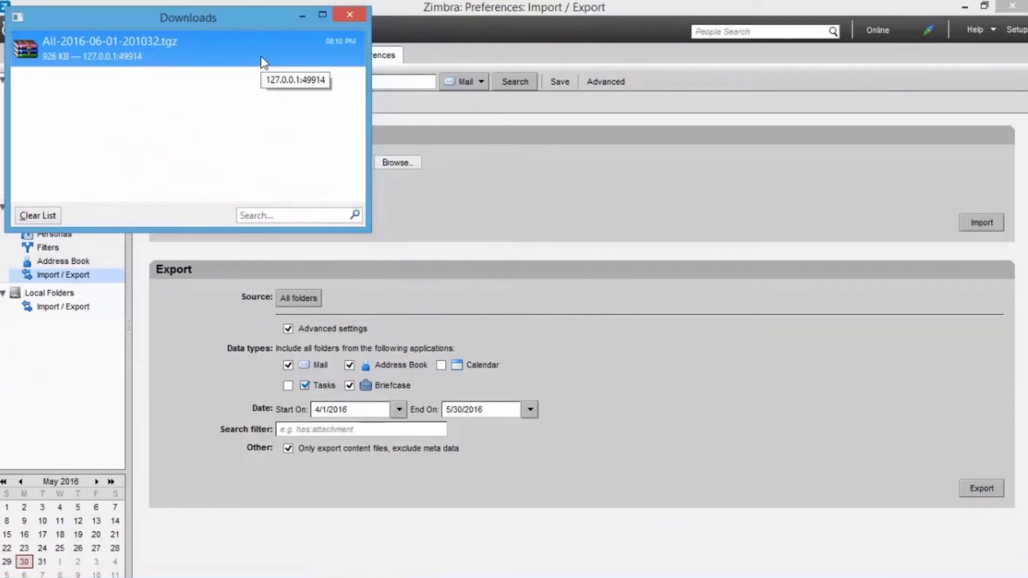
Step: Open the folder containing the downloaded archive from the Downloads list
{"action": "right_click", "coordinate": [263, 61]}
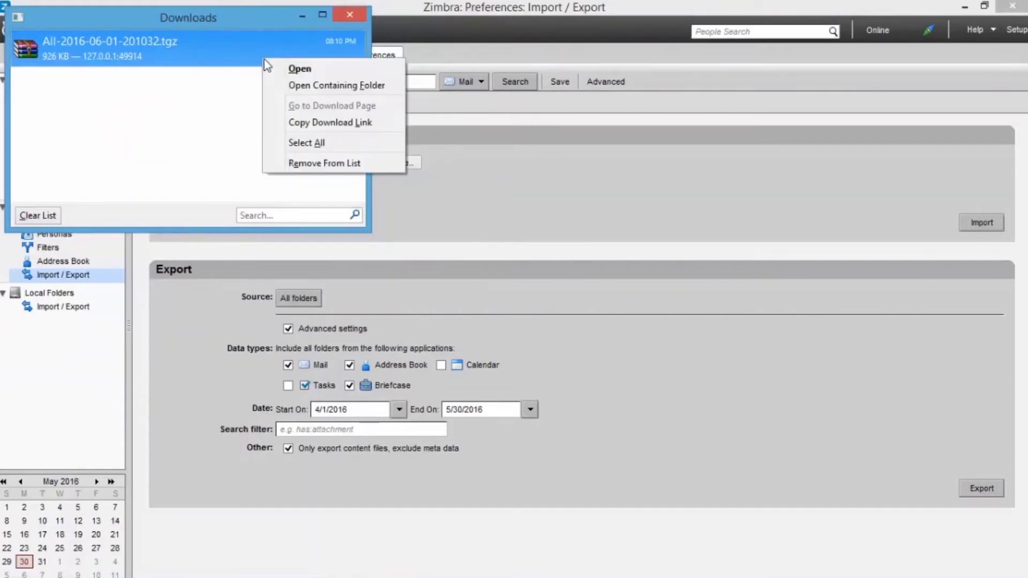
{"action": "left_click", "coordinate": [278, 85]}
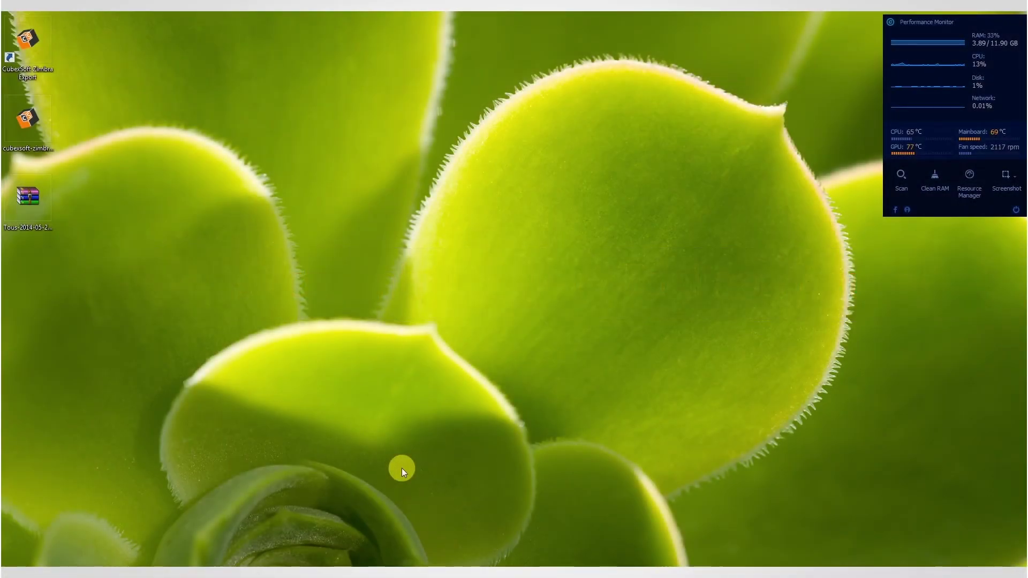
Step: Launch CubexSoft Zimbra Export from its desktop shortcut
{"action": "double_click", "coordinate": [33, 52]}
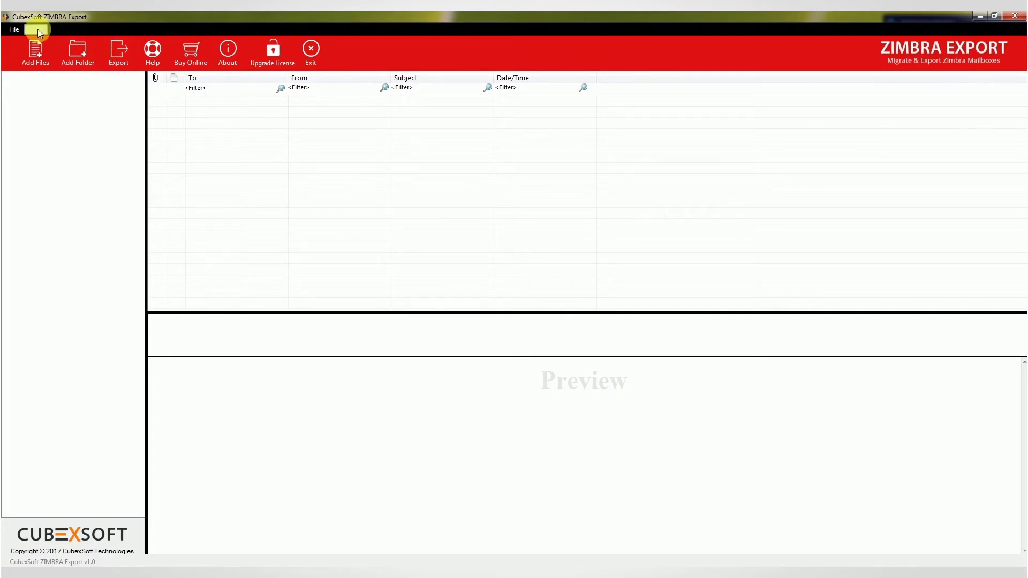
{"action": "left_click", "coordinate": [16, 29]}
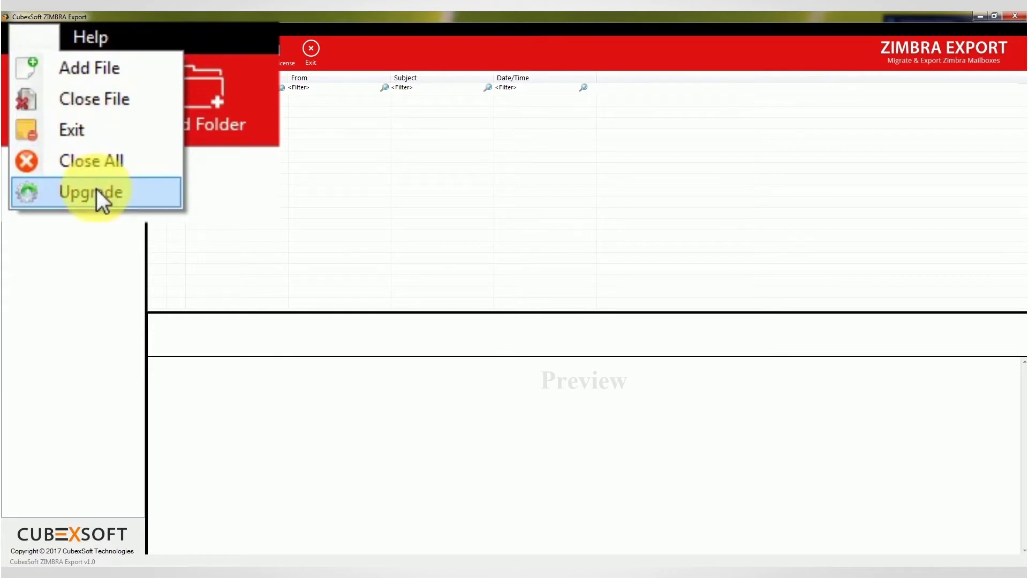
{"action": "left_click", "coordinate": [104, 213]}
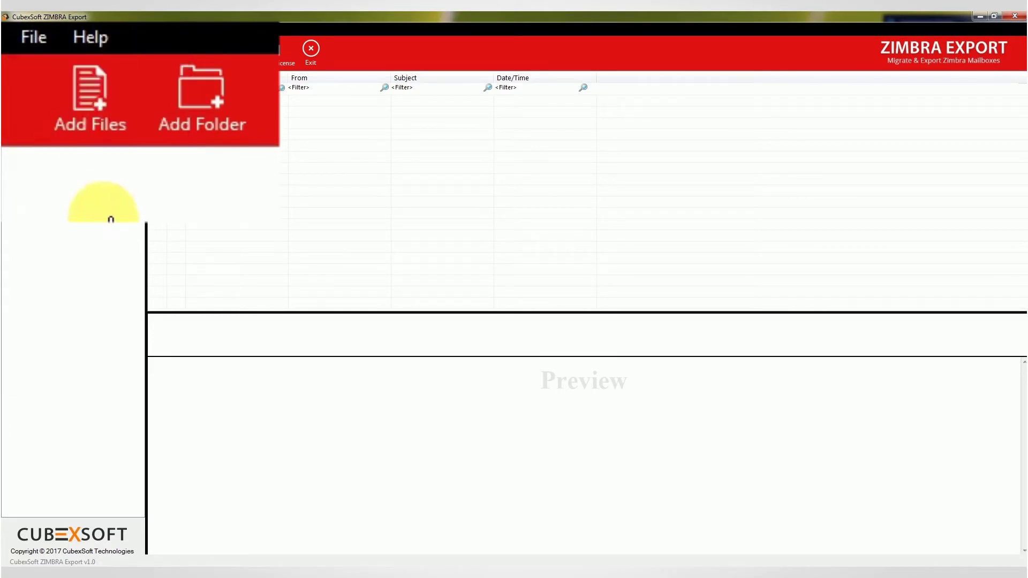
{"action": "left_click", "coordinate": [88, 39]}
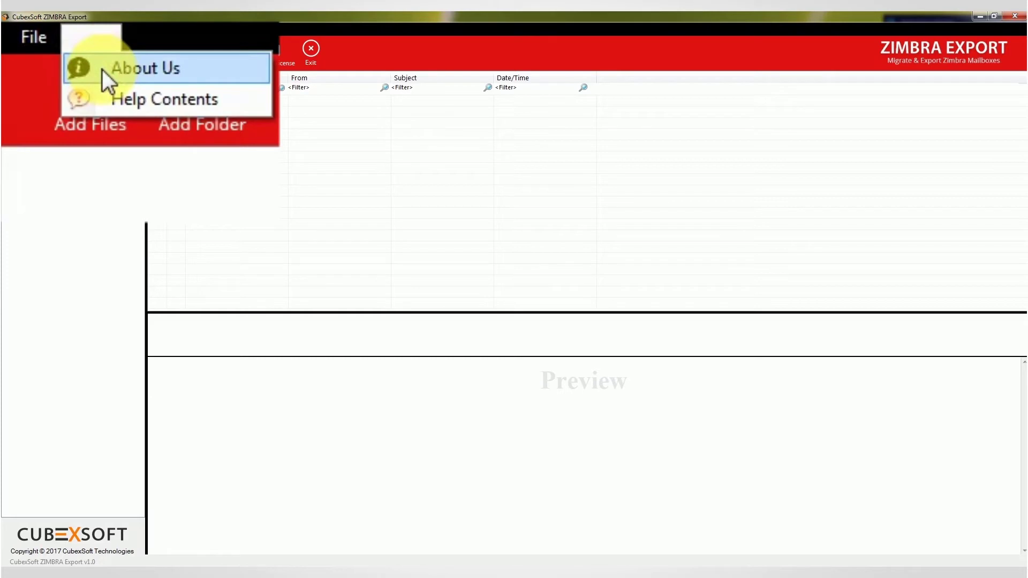
{"action": "left_click", "coordinate": [118, 213]}
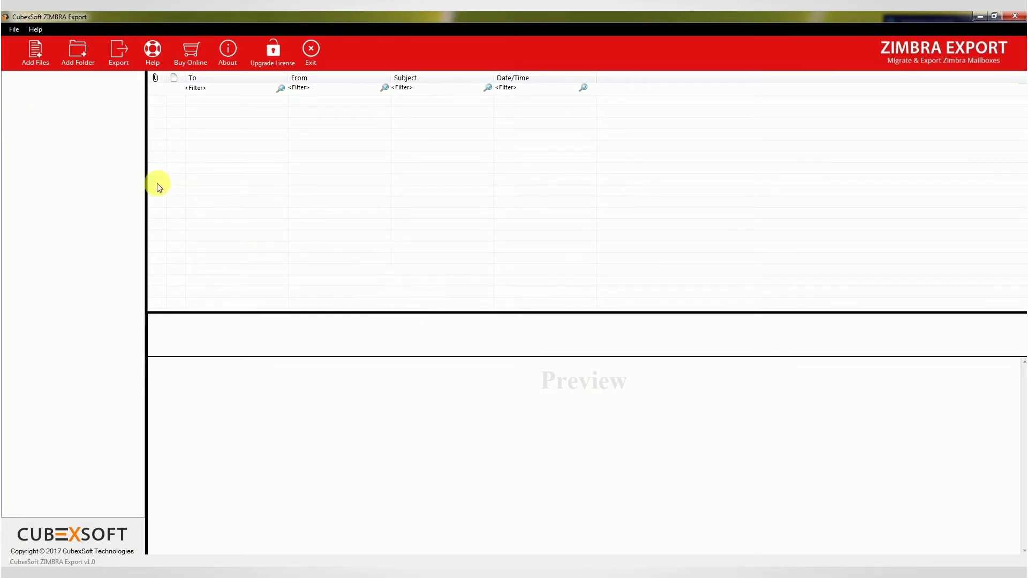
Step: Add the mailbox file Data 1.tgz from C:\DATA
{"action": "left_click", "coordinate": [37, 51]}
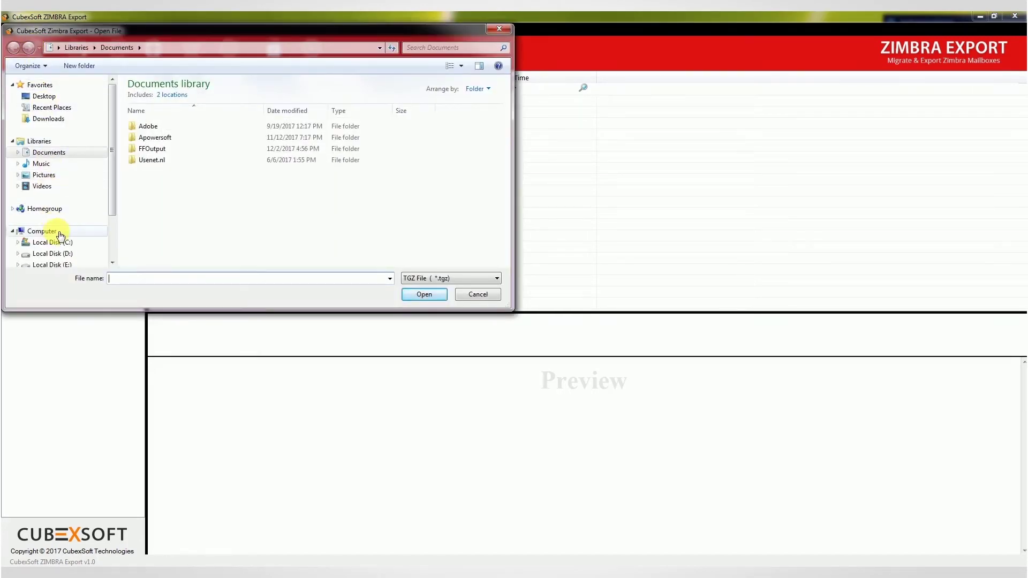
{"action": "left_click", "coordinate": [59, 242]}
{"action": "double_click", "coordinate": [149, 97]}
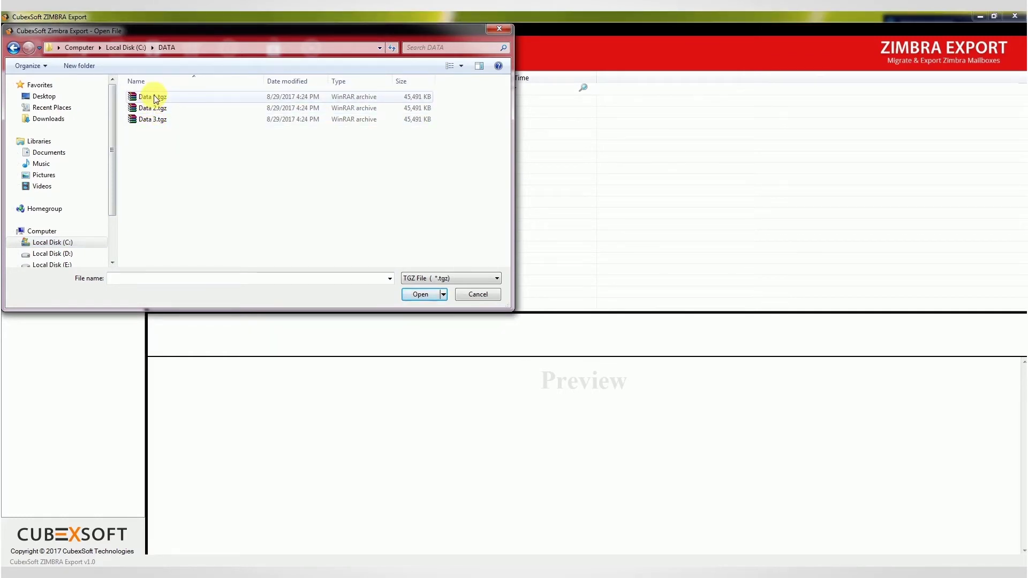
{"action": "left_click", "coordinate": [155, 97]}
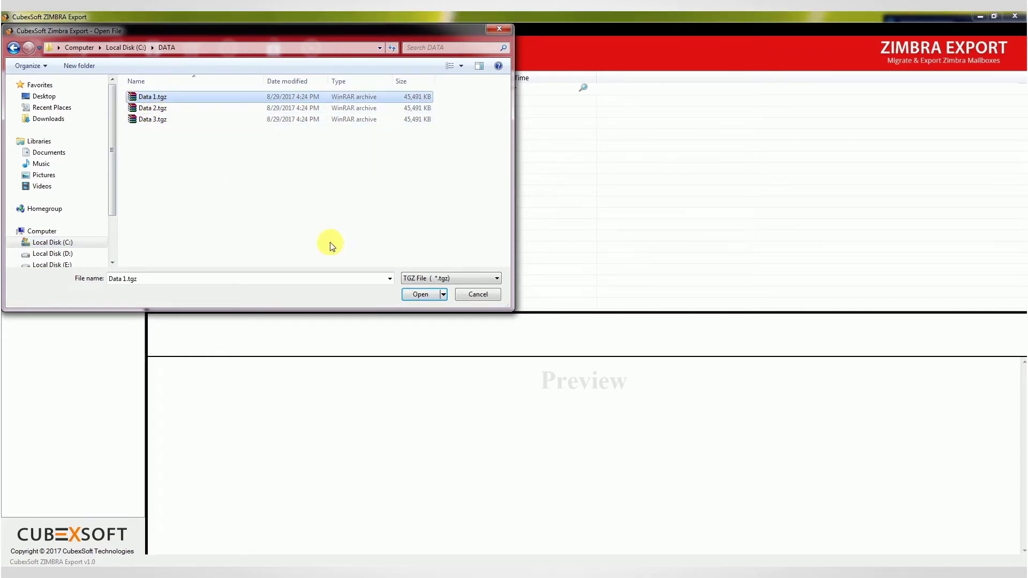
{"action": "left_click", "coordinate": [420, 295]}
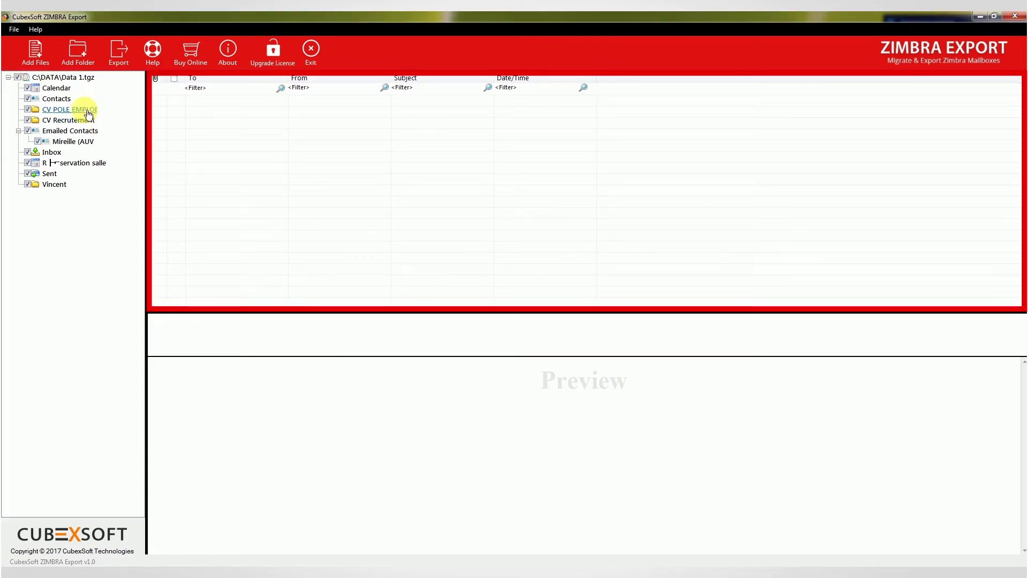
Step: Open CV POLE EMPLOI and preview its 1/13/2014 and 1/11/2014 application messages
{"action": "left_click", "coordinate": [87, 110]}
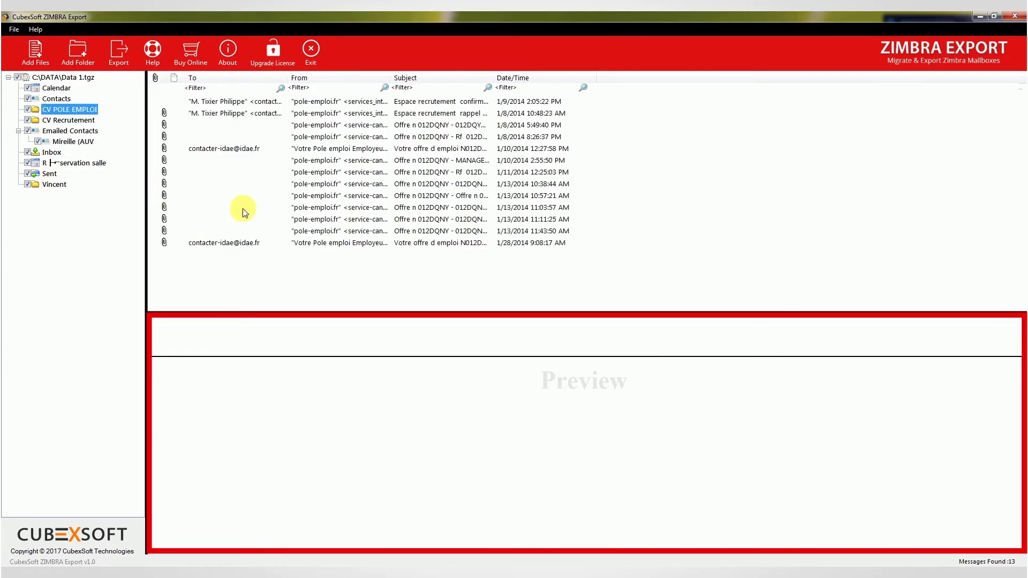
{"action": "left_click", "coordinate": [316, 208]}
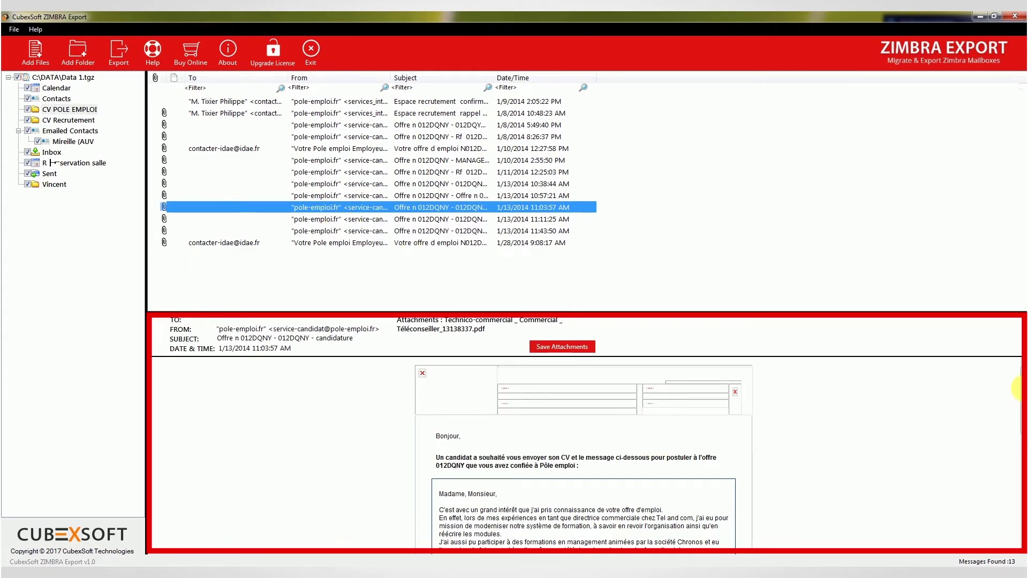
{"action": "left_click_drag", "start_coordinate": [1020, 393], "coordinate": [1012, 493]}
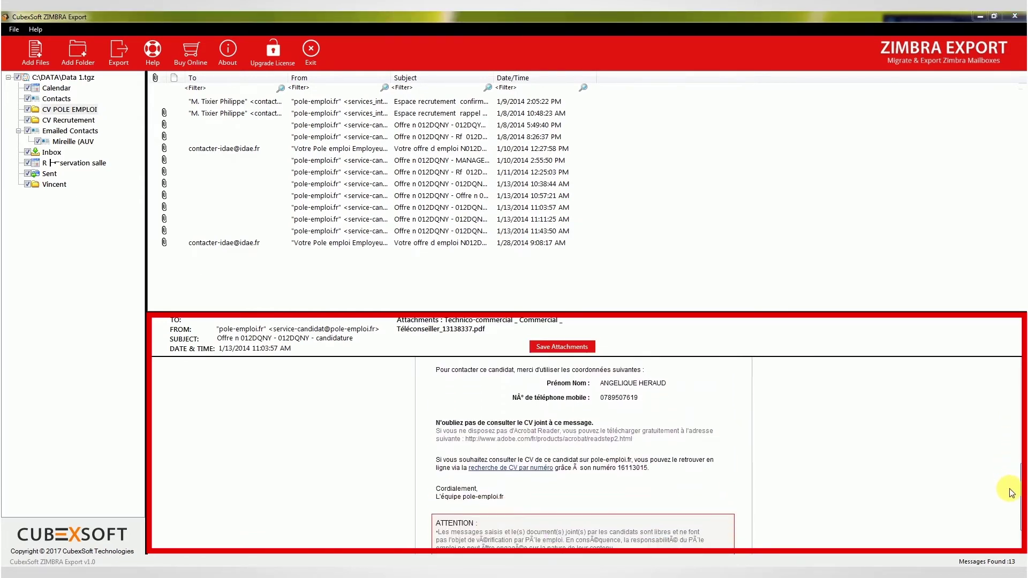
{"action": "left_click", "coordinate": [62, 109]}
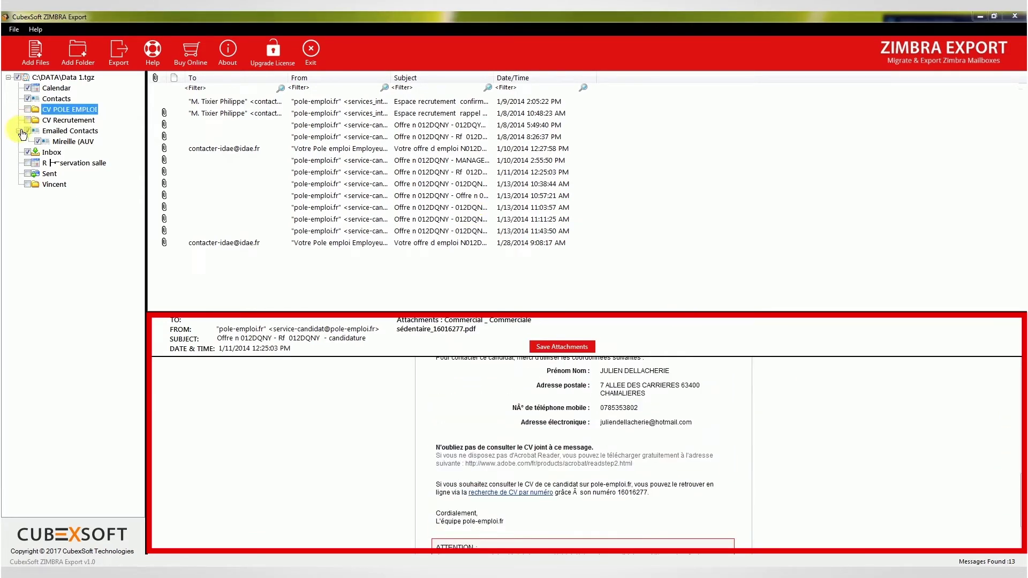
{"action": "left_click", "coordinate": [21, 132]}
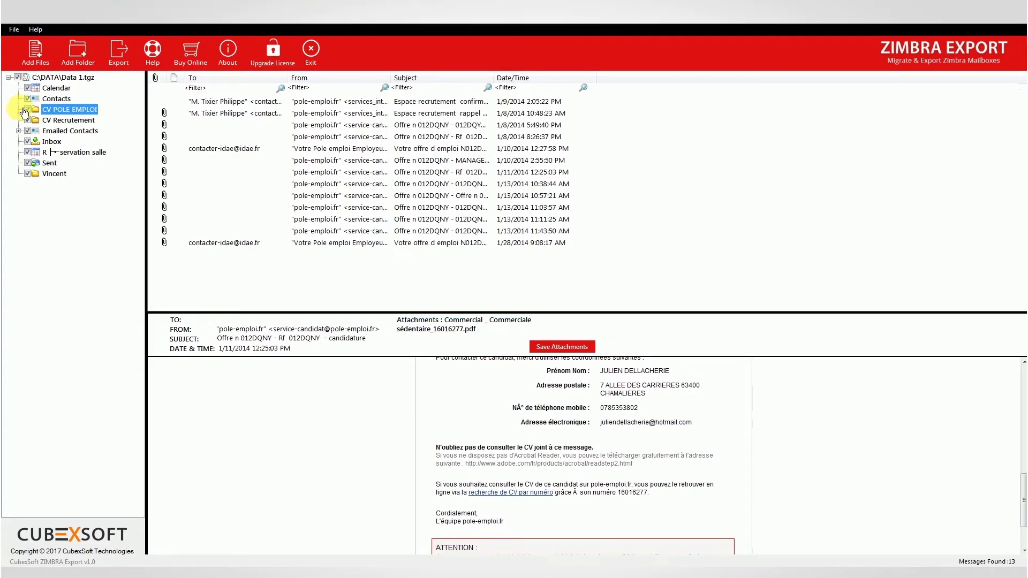
Step: Exclude Calendar, Emailed Contacts and one more folder, then choose PST in the export options
{"action": "left_click", "coordinate": [9, 77]}
{"action": "left_click", "coordinate": [8, 78]}
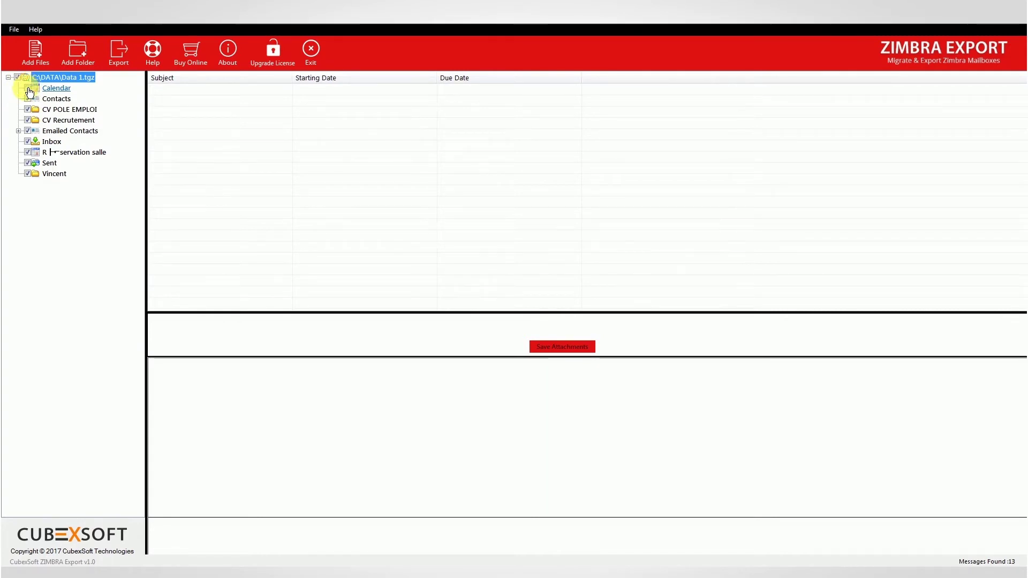
{"action": "left_click", "coordinate": [27, 88]}
{"action": "left_click", "coordinate": [28, 131]}
{"action": "left_click", "coordinate": [28, 153]}
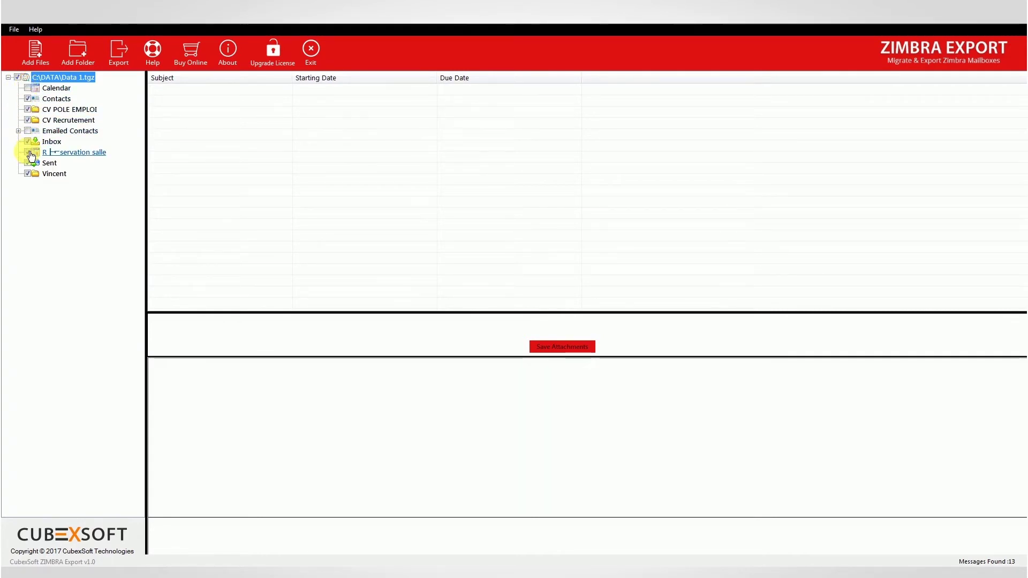
{"action": "left_click", "coordinate": [122, 50]}
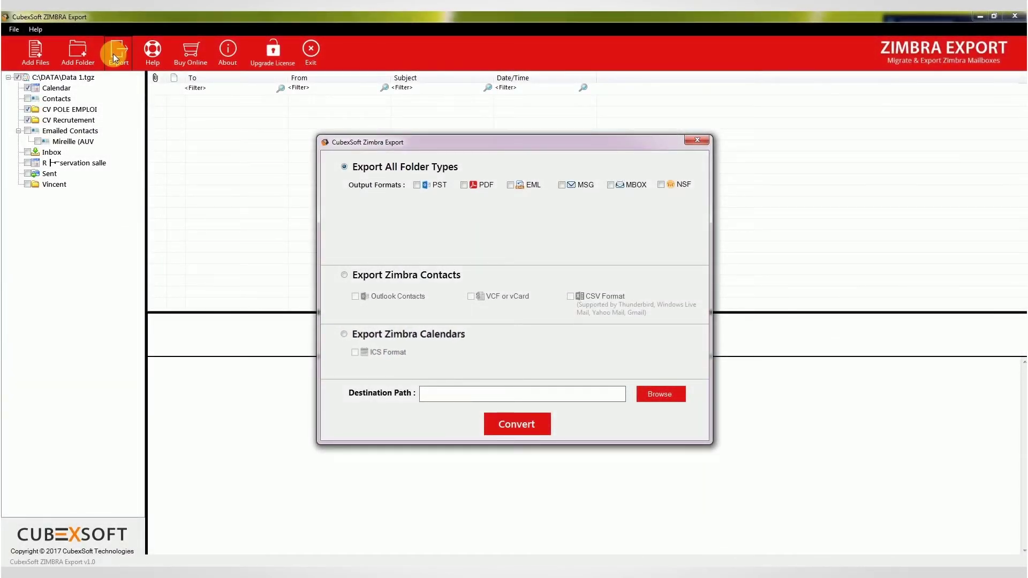
{"action": "left_click", "coordinate": [416, 185]}
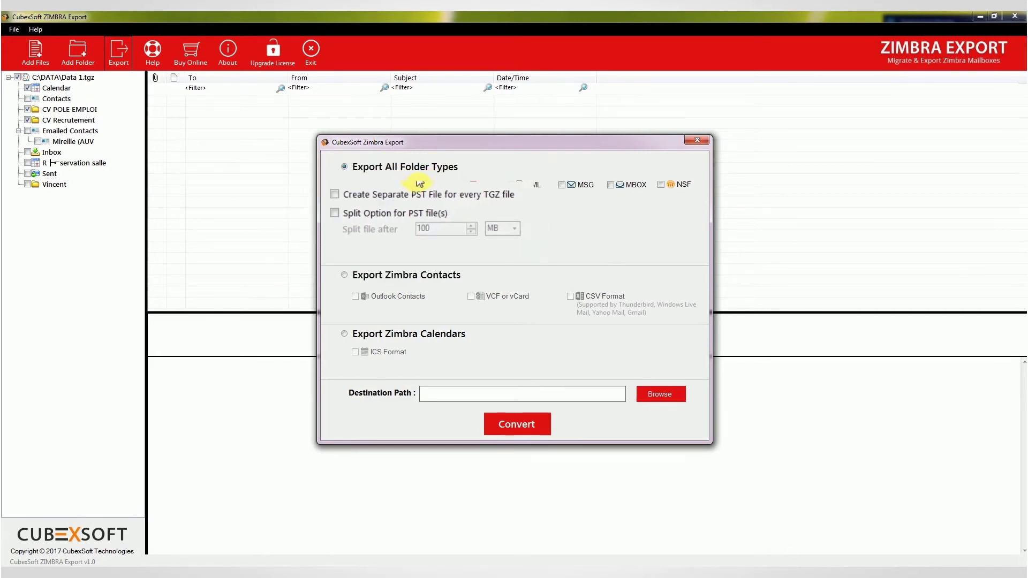
Step: Tick PST, then switch the output format to PDF, and finally replace PDF with EML
{"action": "left_click", "coordinate": [417, 186]}
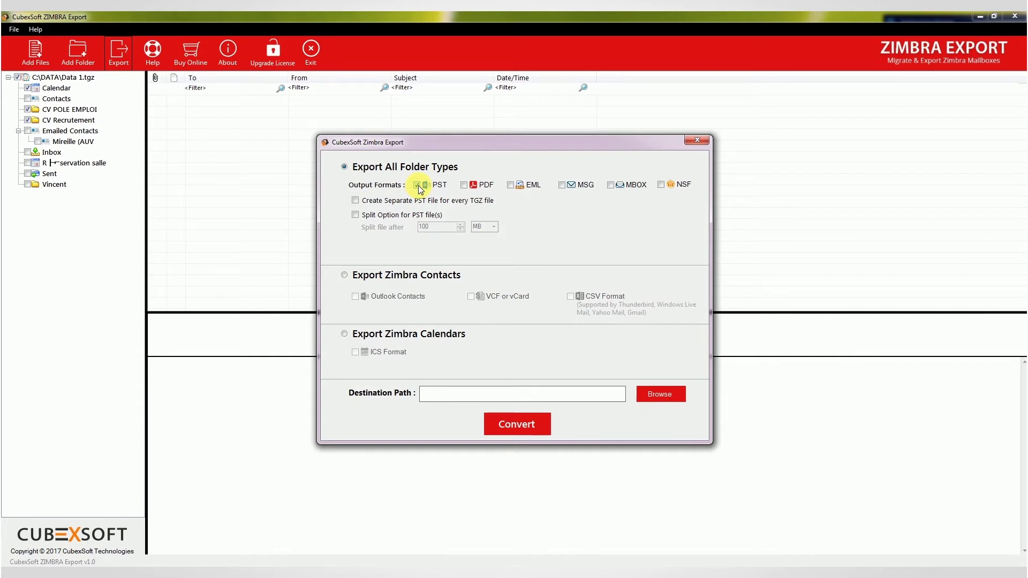
{"action": "left_click", "coordinate": [464, 186]}
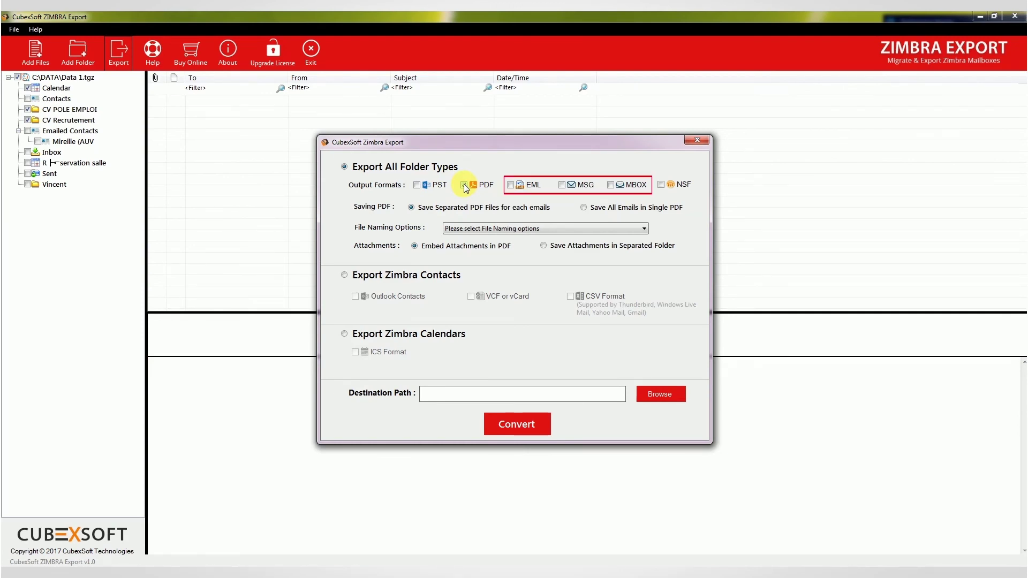
{"action": "left_click", "coordinate": [510, 186]}
{"action": "left_click", "coordinate": [510, 186]}
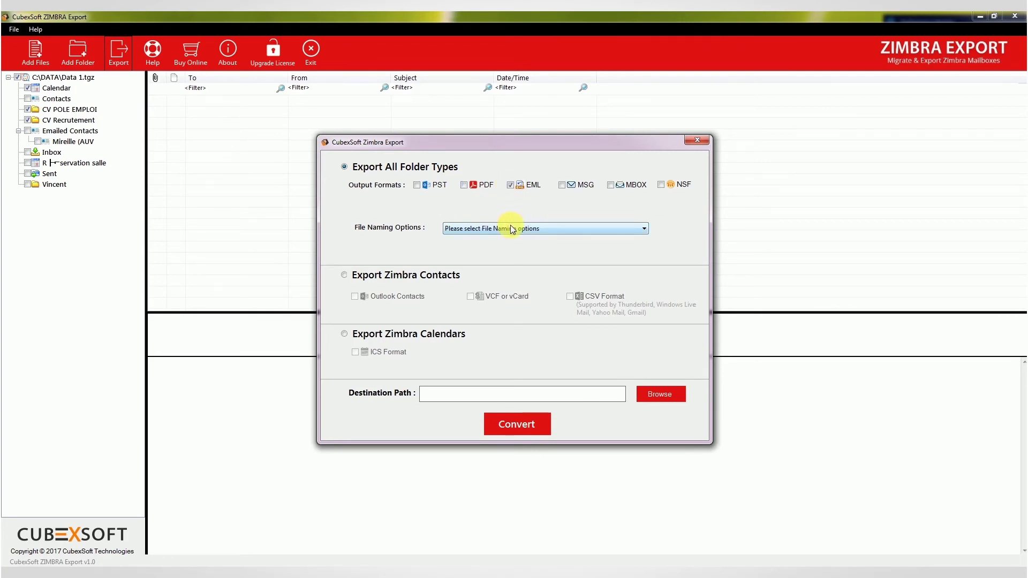
{"action": "left_click", "coordinate": [511, 229]}
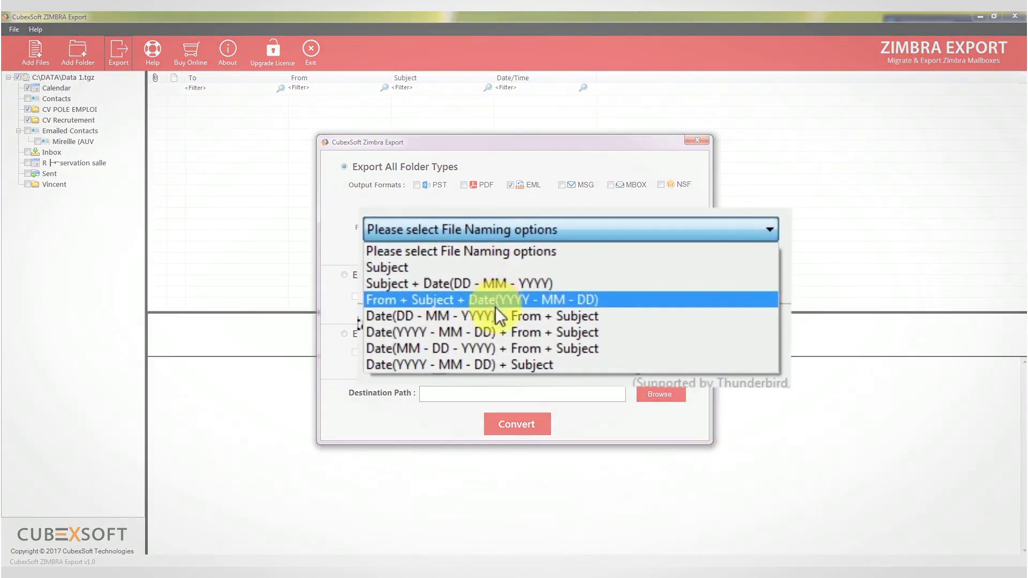
{"action": "left_click", "coordinate": [510, 186]}
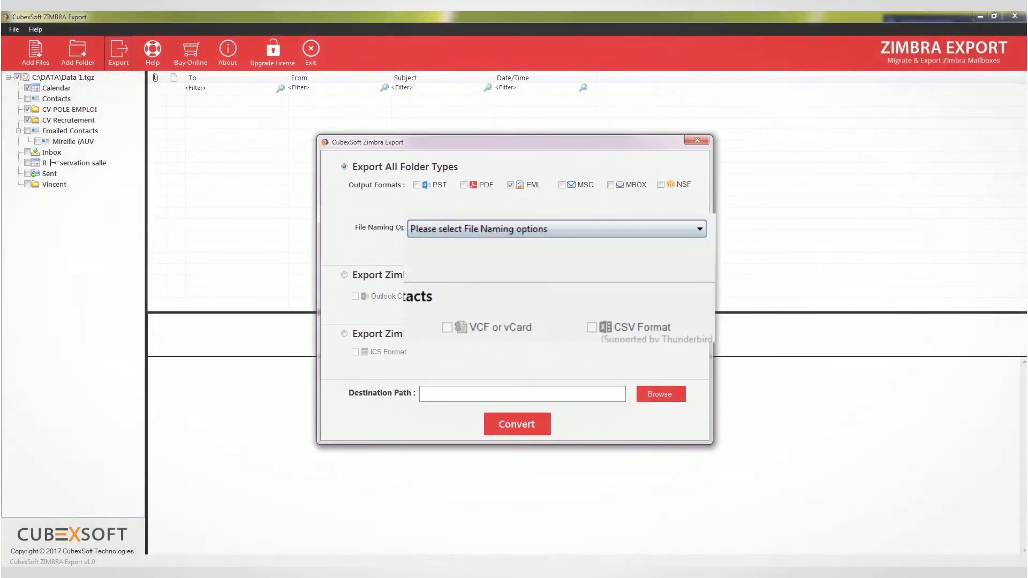
{"action": "left_click", "coordinate": [610, 185]}
{"action": "left_click", "coordinate": [663, 186]}
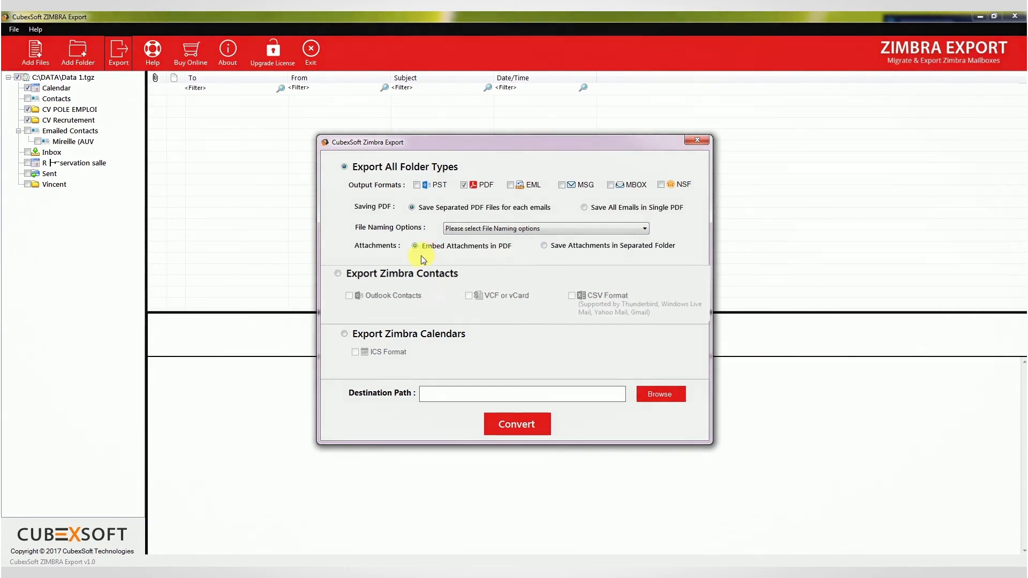
Step: Try Zimbra contacts as CSV, then settle on exporting Zimbra calendars in ICS format
{"action": "left_click", "coordinate": [191, 235]}
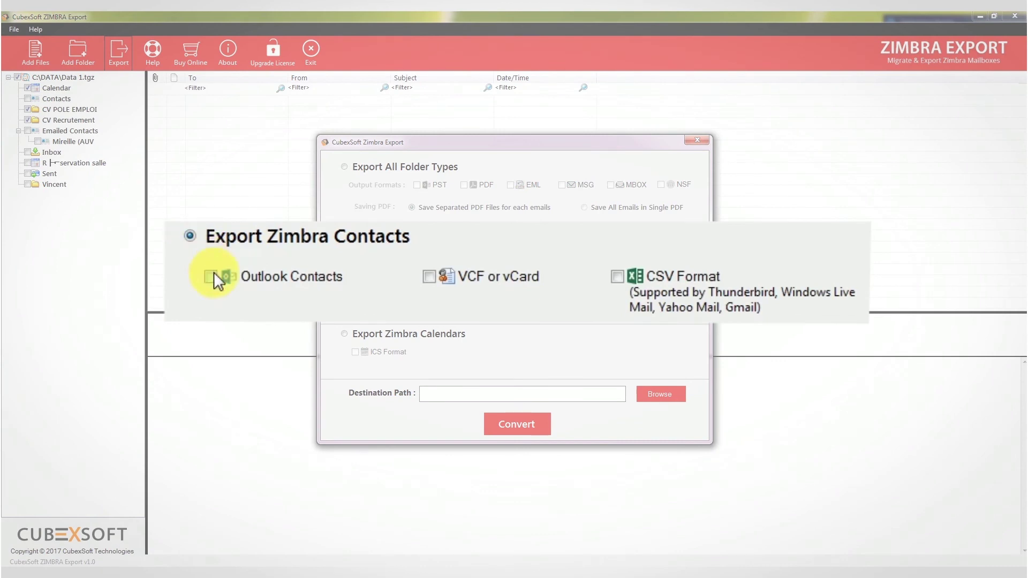
{"action": "left_click", "coordinate": [356, 296]}
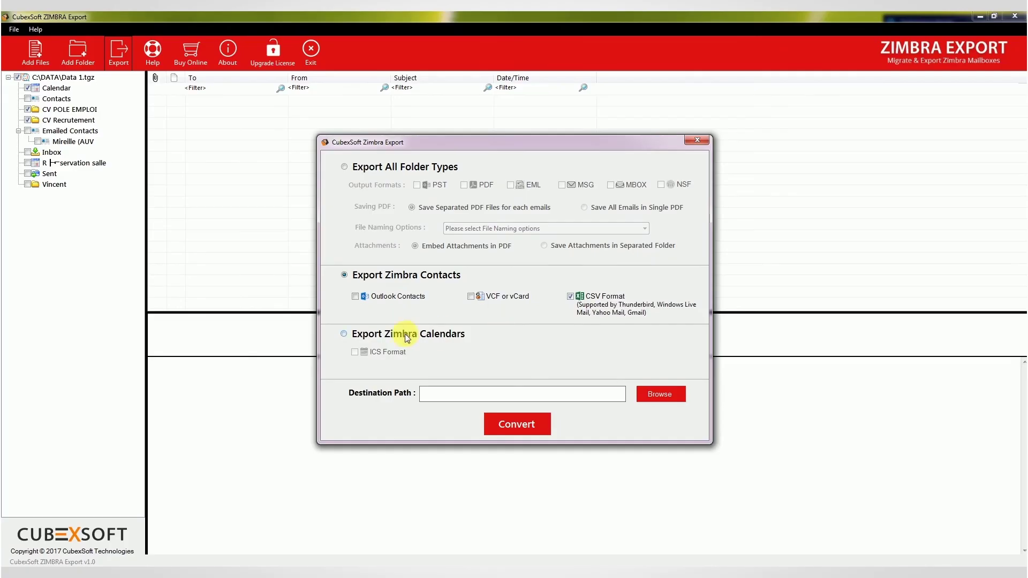
{"action": "left_click", "coordinate": [344, 333]}
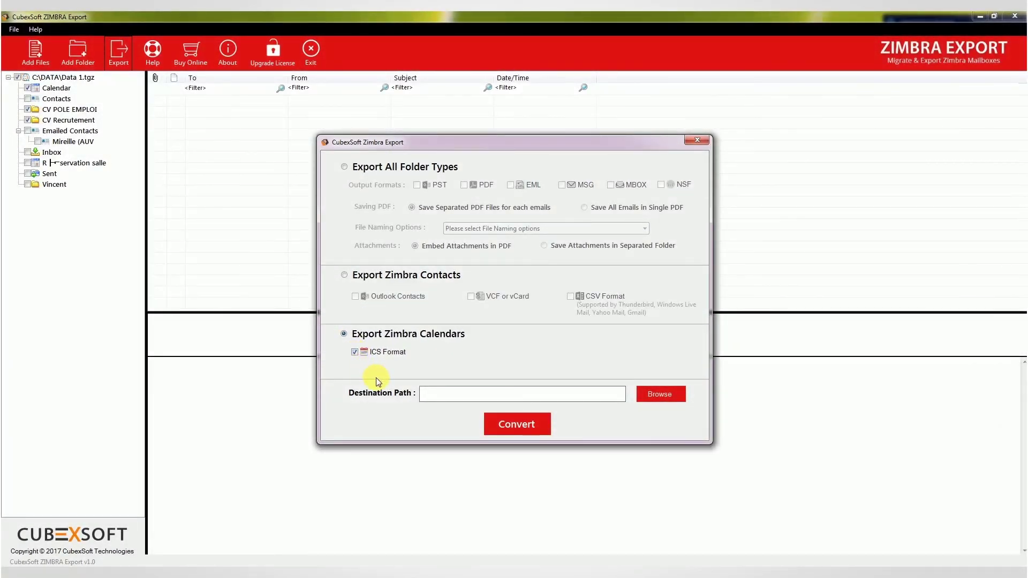
{"action": "left_click", "coordinate": [434, 393]}
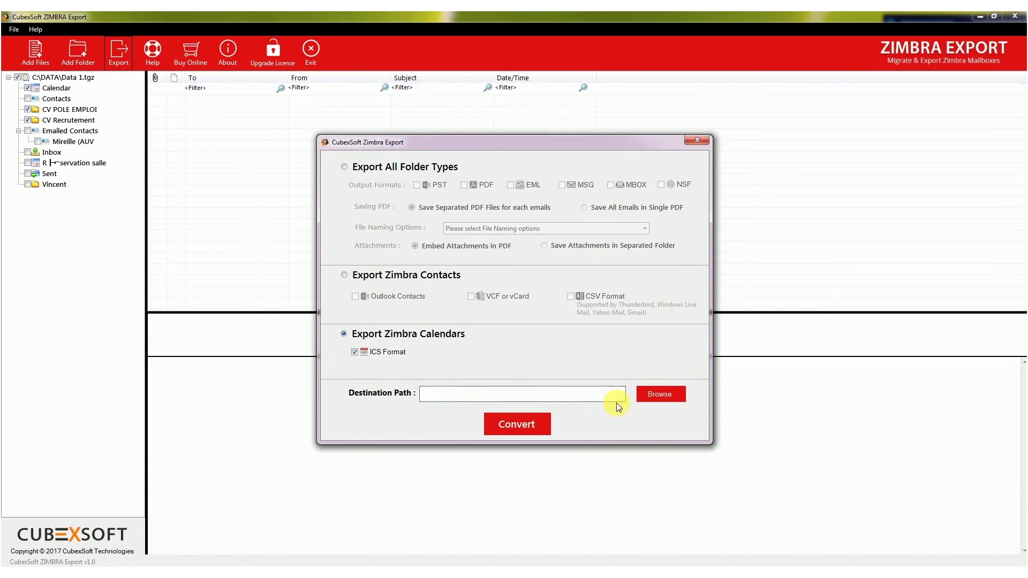
{"action": "left_click", "coordinate": [658, 396]}
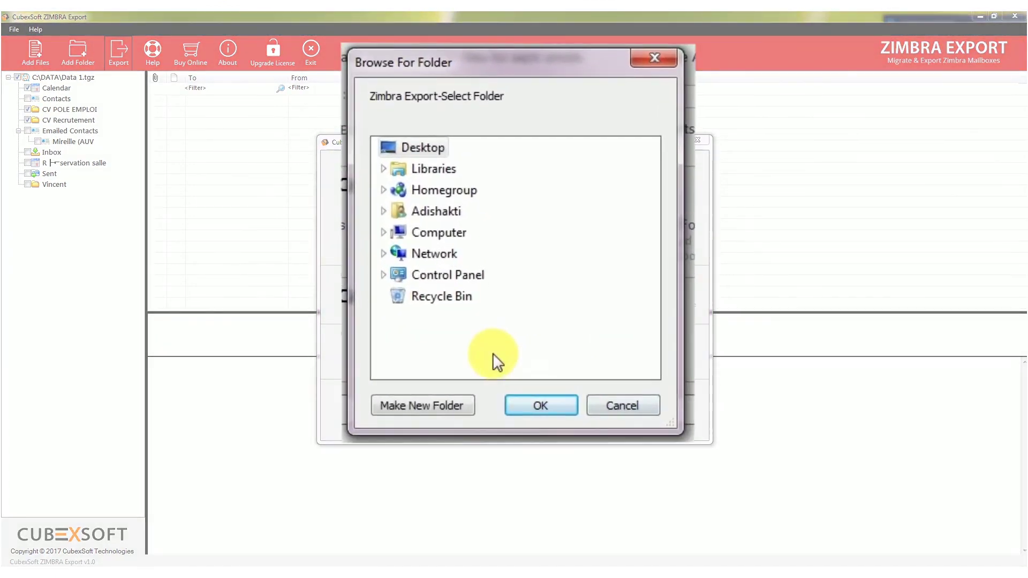
Step: Choose the DATA folder on Local Disk (C:) as the destination, giving C:\DATA
{"action": "left_click", "coordinate": [383, 232]}
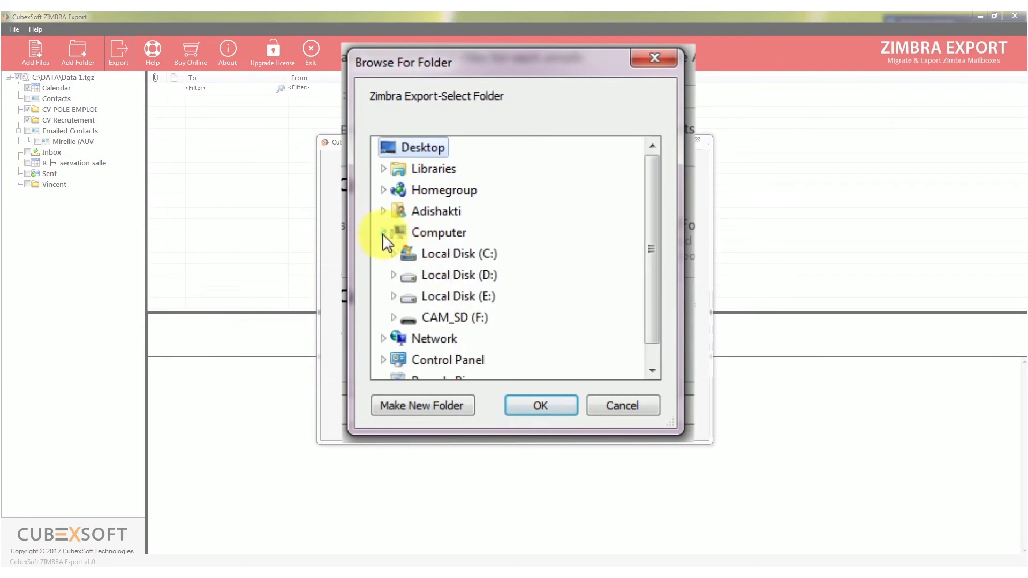
{"action": "double_click", "coordinate": [457, 262]}
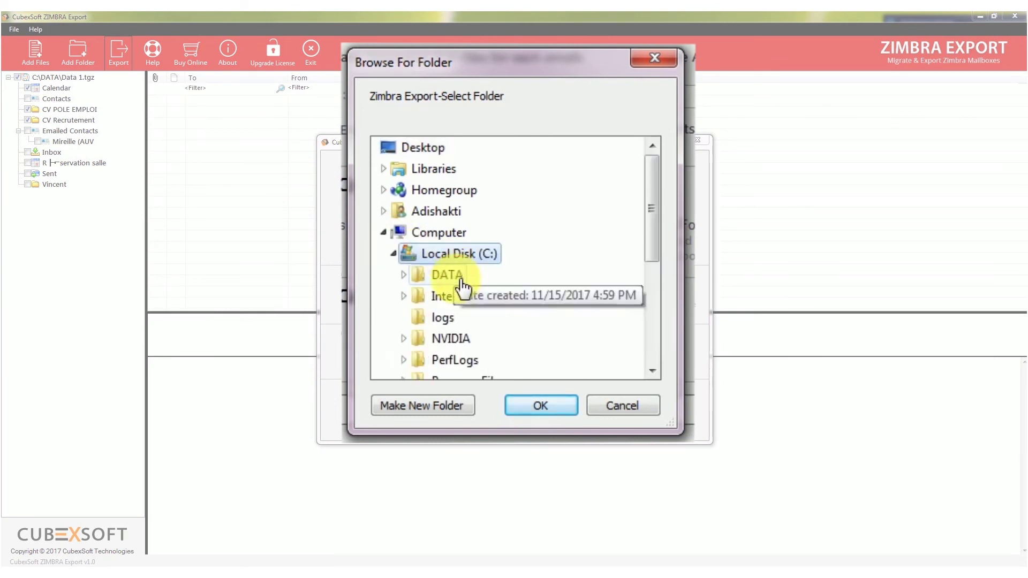
{"action": "double_click", "coordinate": [456, 276]}
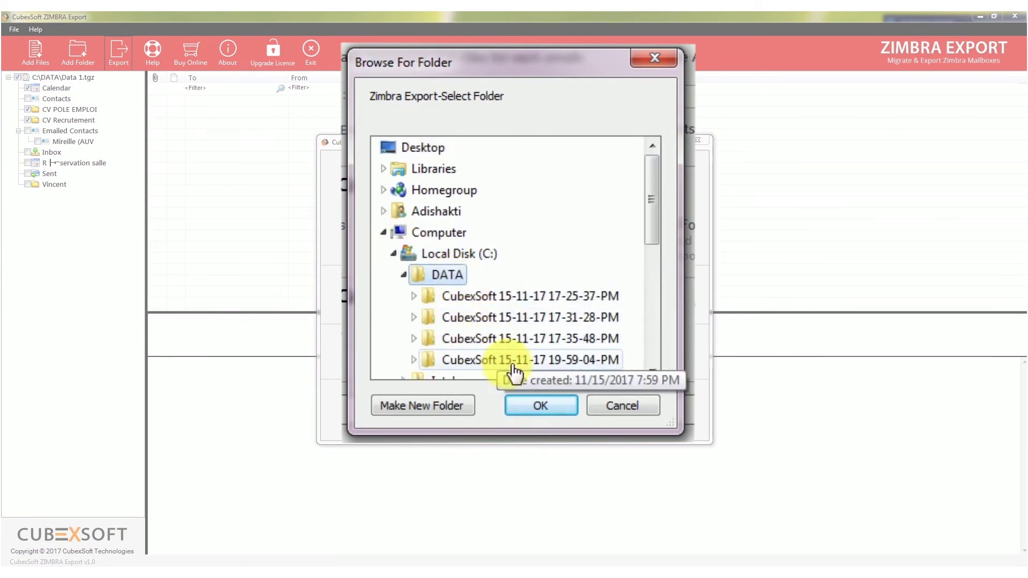
{"action": "left_click", "coordinate": [529, 394]}
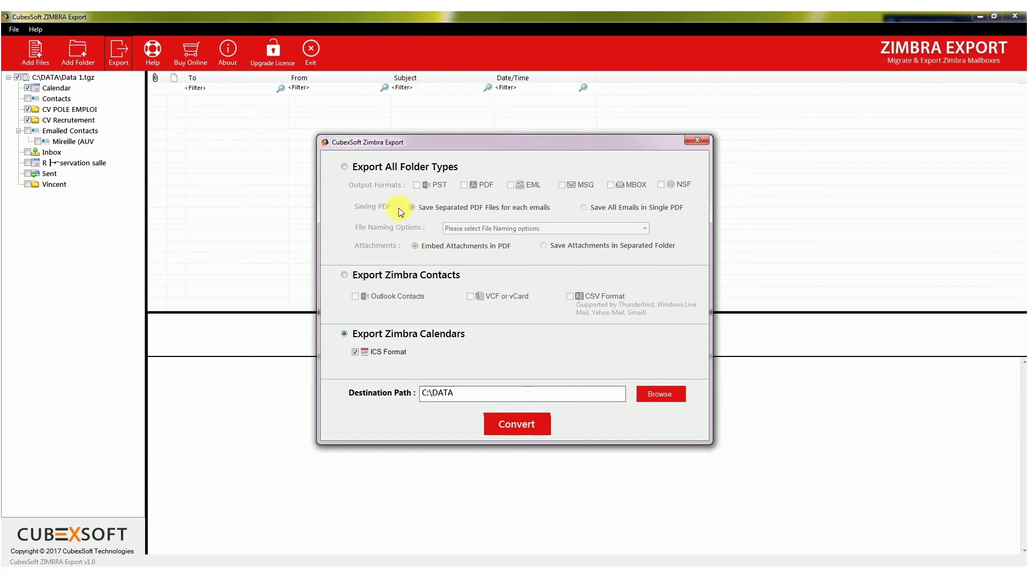
Step: Convert all folder types to PST and dismiss the Conversion Done message
{"action": "left_click", "coordinate": [346, 167]}
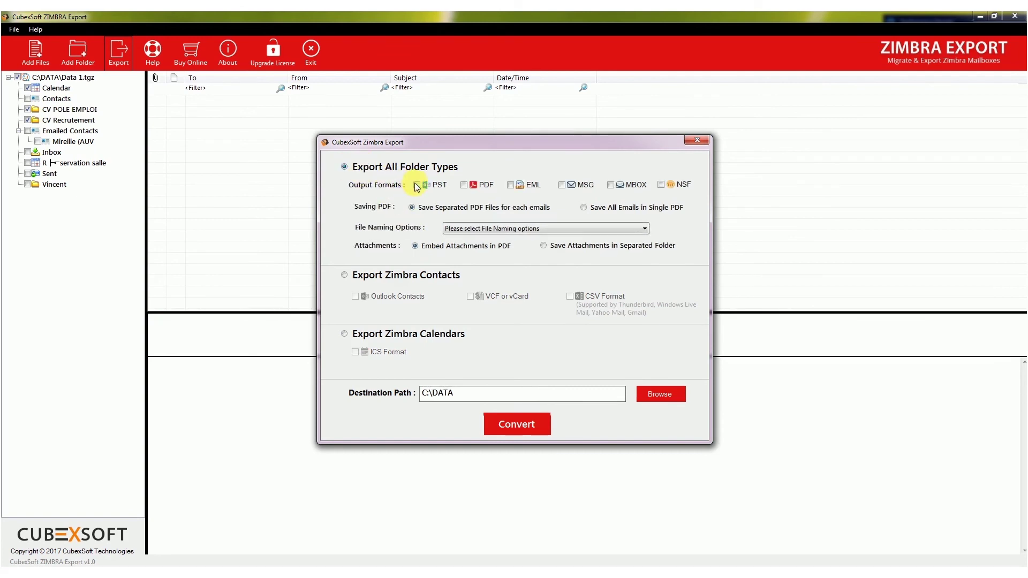
{"action": "left_click", "coordinate": [416, 185]}
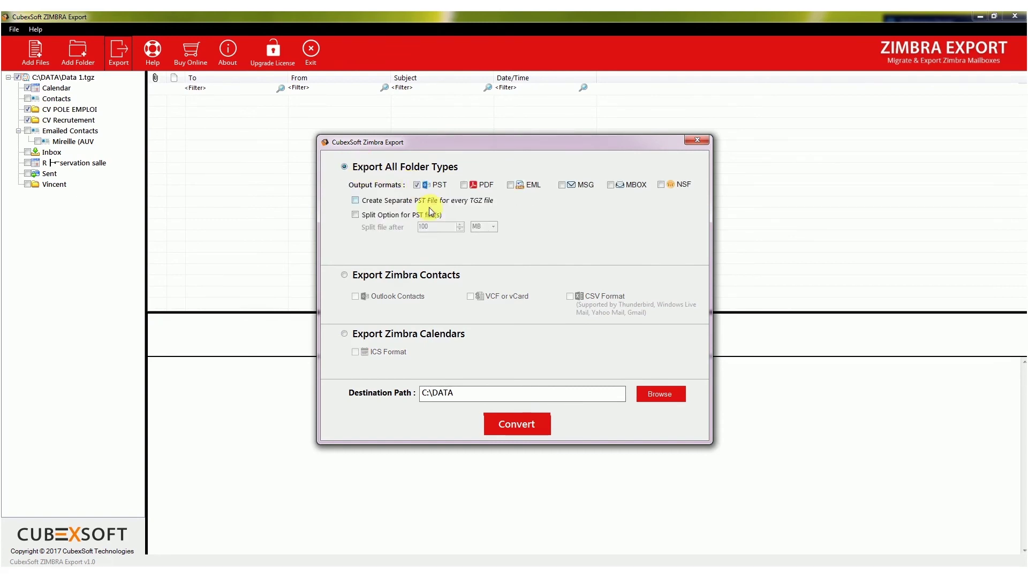
{"action": "left_click", "coordinate": [528, 427]}
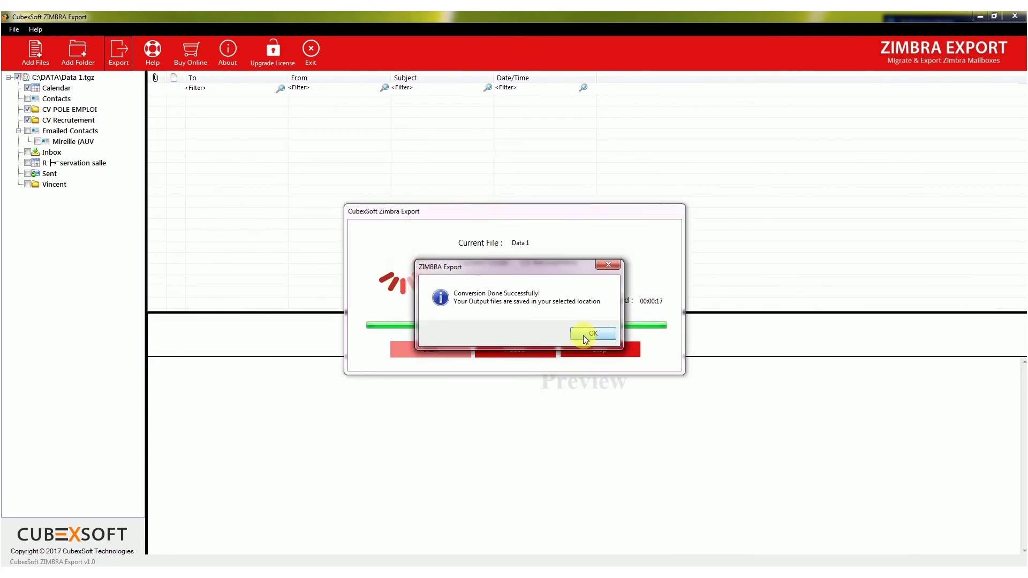
{"action": "left_click", "coordinate": [585, 336]}
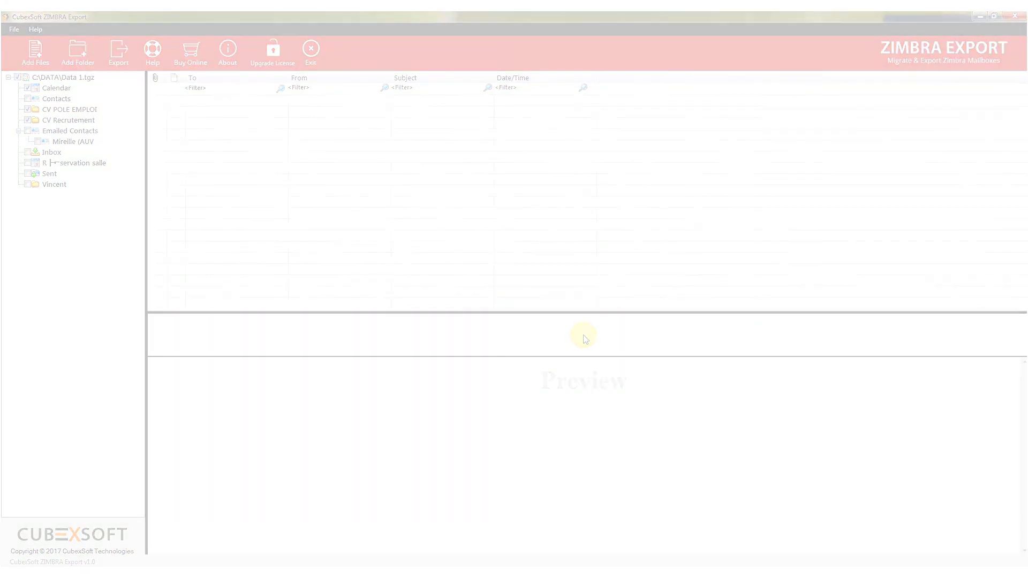